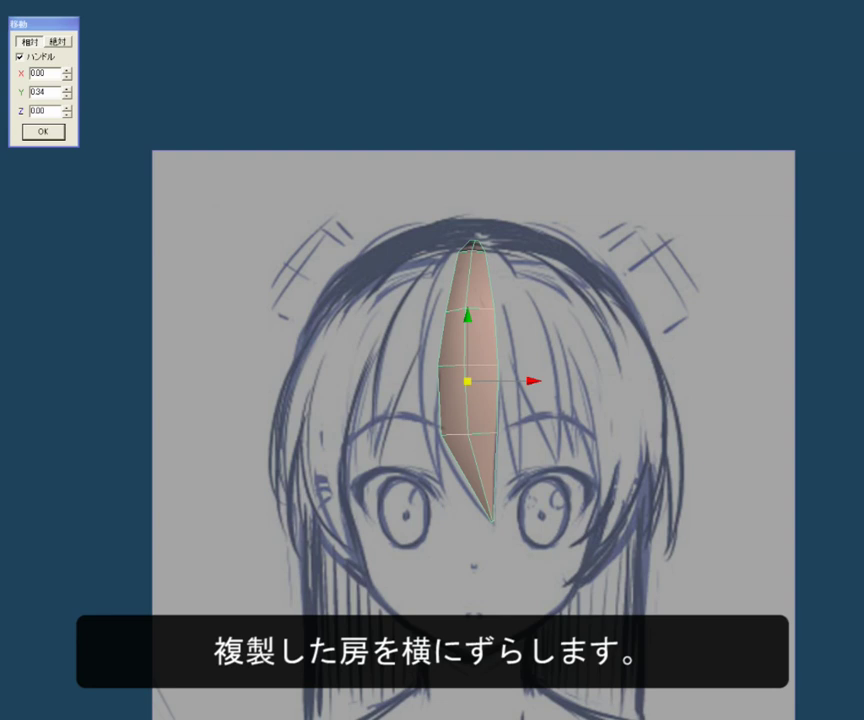
Step: Shift the duplicated hair strand about 18.9 along X and move its tip inward and up to the guide's lock end
drag(510, 381, 572, 381)
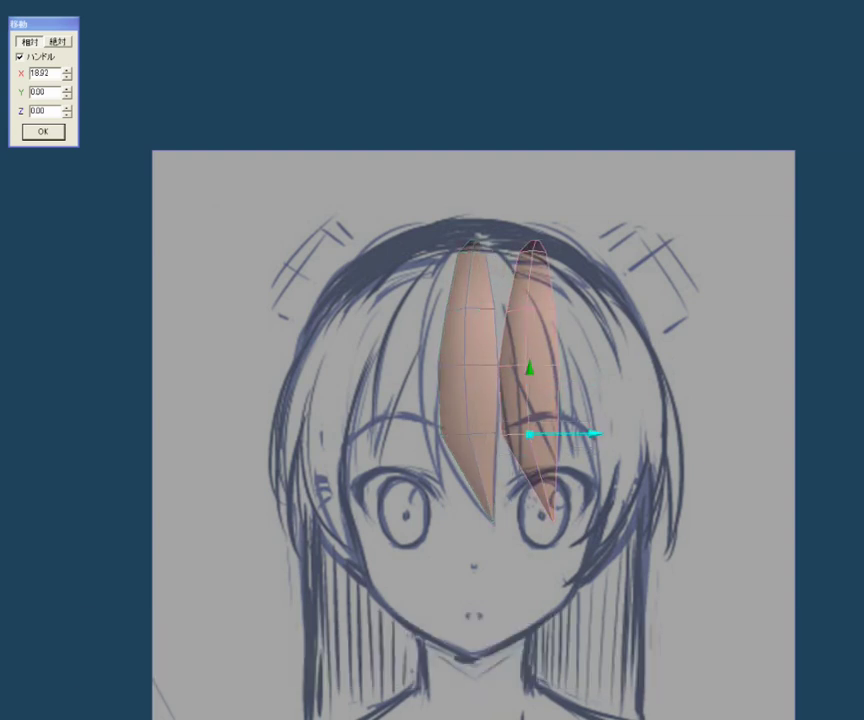
drag(553, 519, 517, 470)
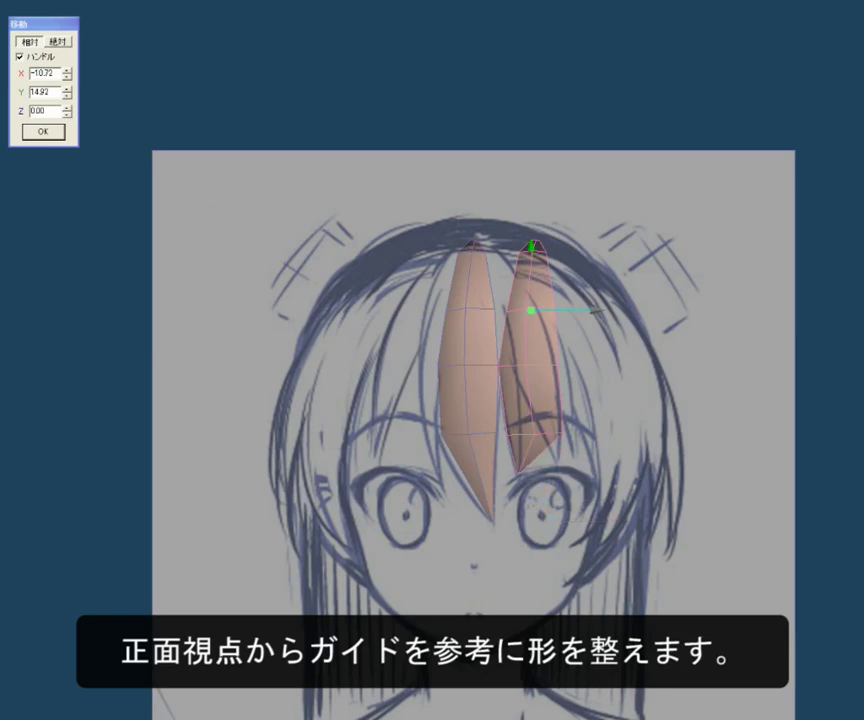
Step: Move the second strand's upper vertices toward the centre and bring its root tip onto the centre strand's root
drag(530, 309, 519, 311)
drag(540, 252, 499, 252)
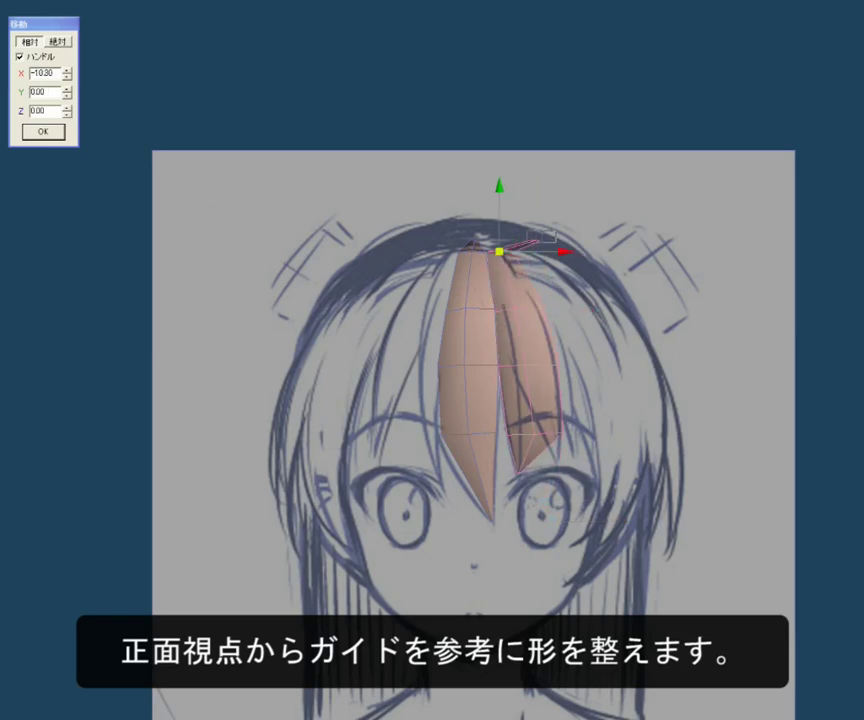
drag(597, 240, 535, 240)
scroll(432, 360, up, 3)
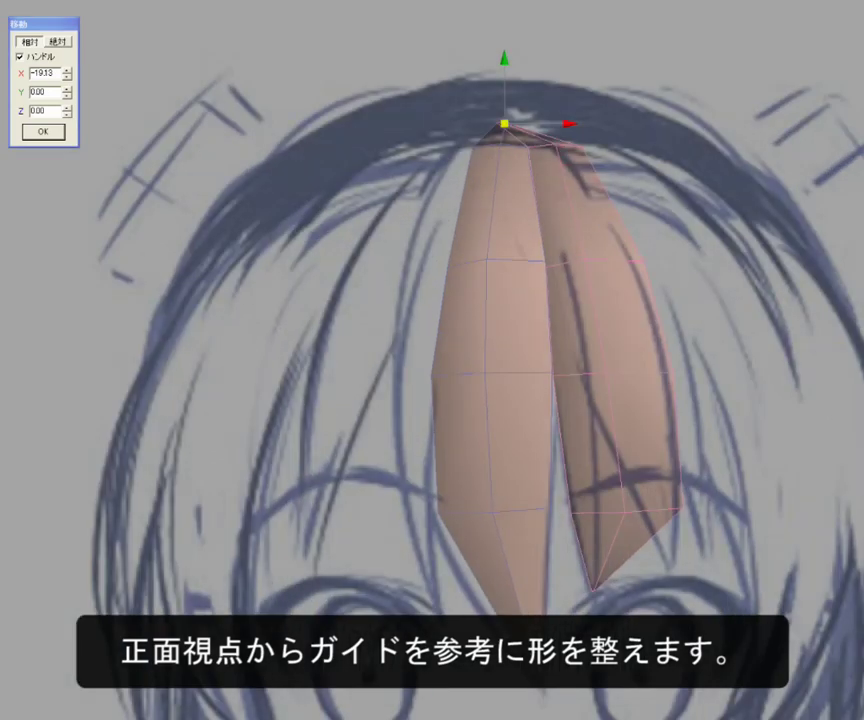
Step: Move the second strand's middle-line vertices toward the centre strand in the front view, down to its lowest row
click(453, 266)
drag(453, 266, 428, 270)
click(447, 378)
click(472, 517)
drag(472, 517, 457, 519)
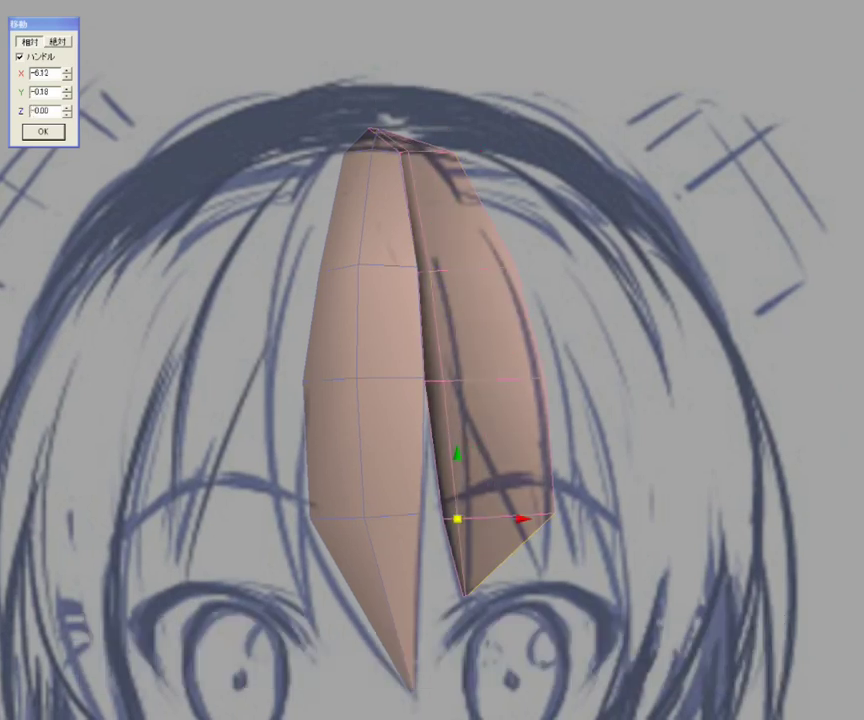
Step: Narrow the second strand by moving its outer-edge vertices inward, row by row, onto the guide line
drag(620, 513, 532, 513)
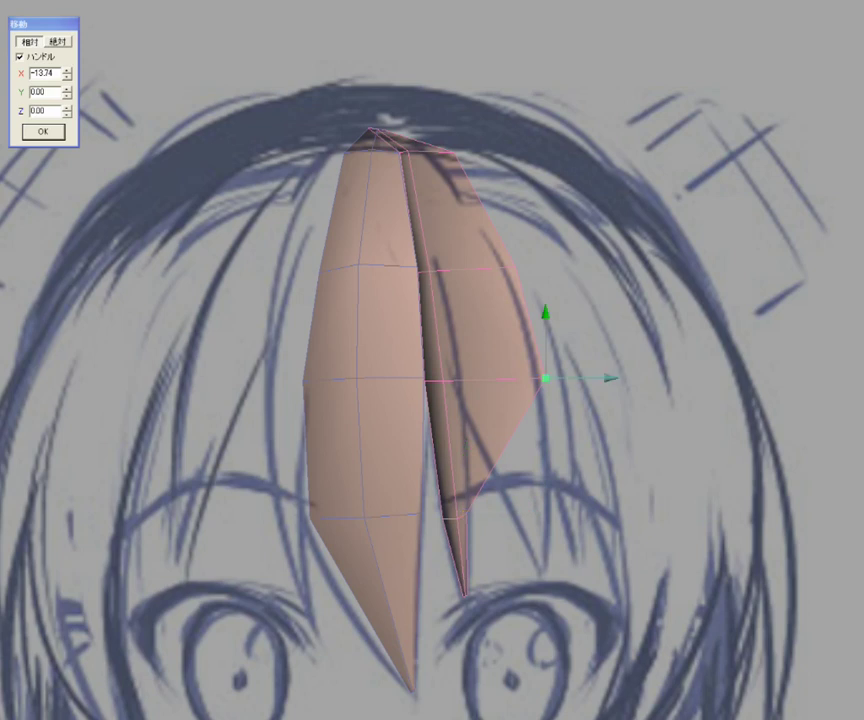
drag(590, 378, 505, 376)
click(515, 267)
drag(560, 266, 490, 267)
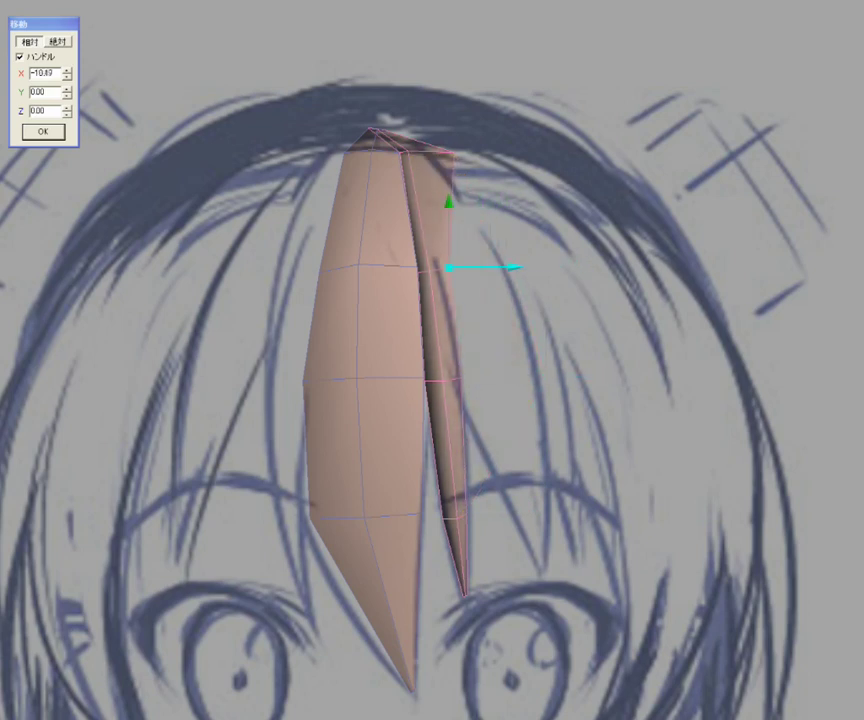
click(453, 155)
drag(490, 155, 453, 153)
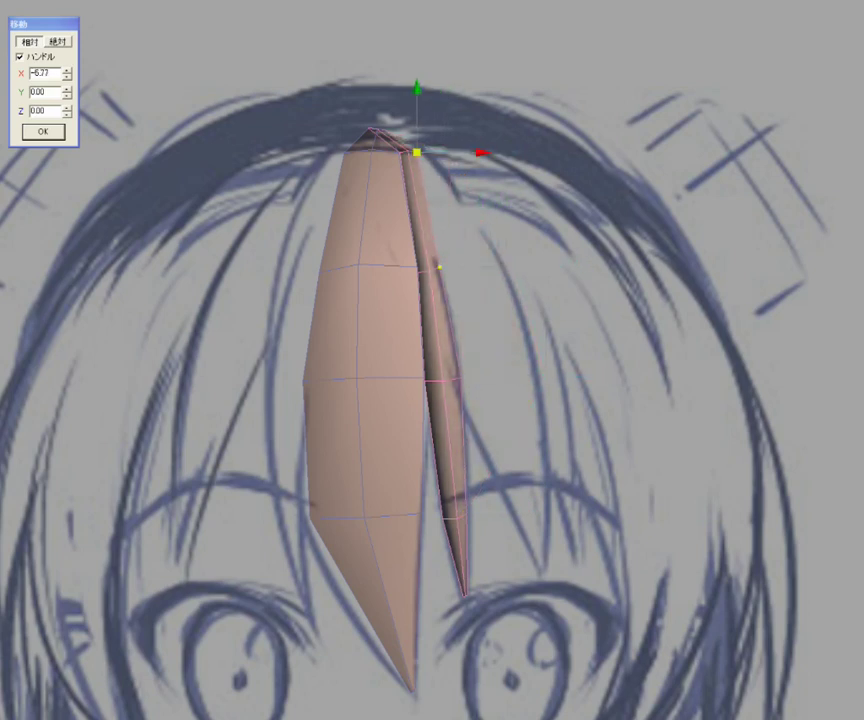
Step: Realign the second strand's inner-edge and middle-line vertices so they run evenly beside the centre strand up to the root
mouse_move(490, 267)
mouse_down()
mouse_move(457, 268)
mouse_move(474, 264)
mouse_up()
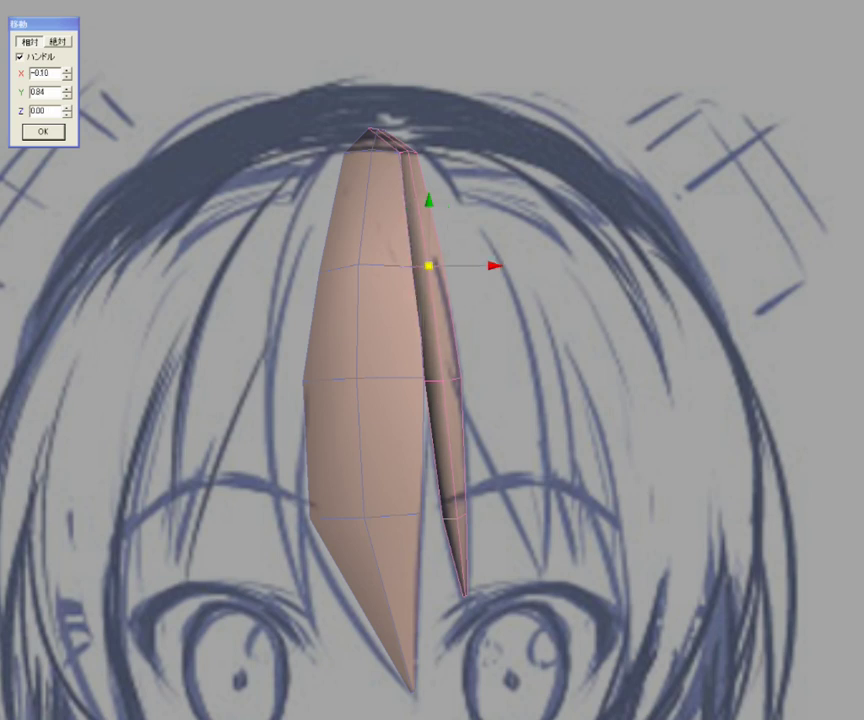
click(419, 376)
drag(465, 376, 490, 372)
click(457, 517)
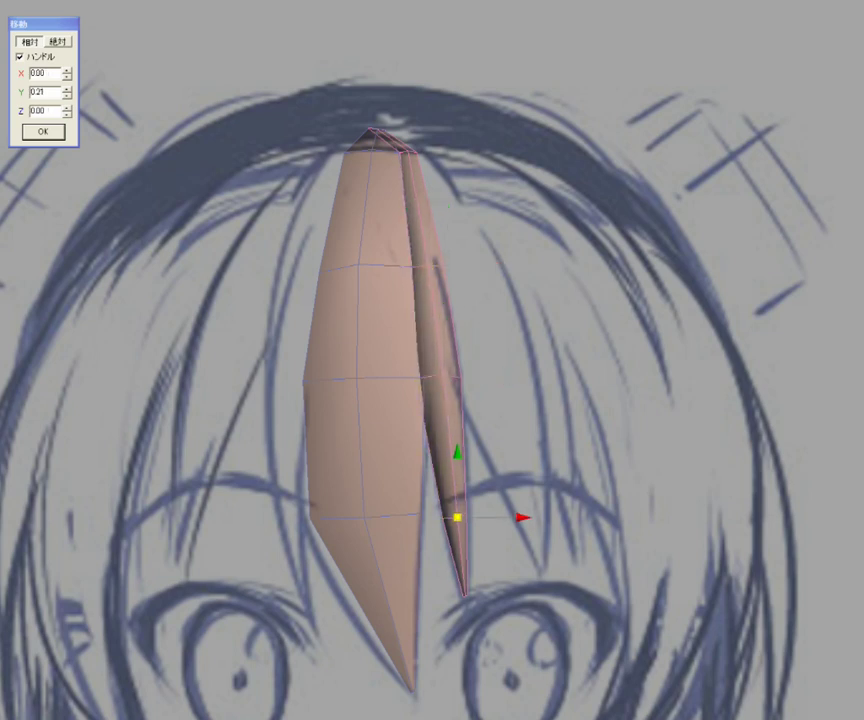
drag(400, 152, 394, 153)
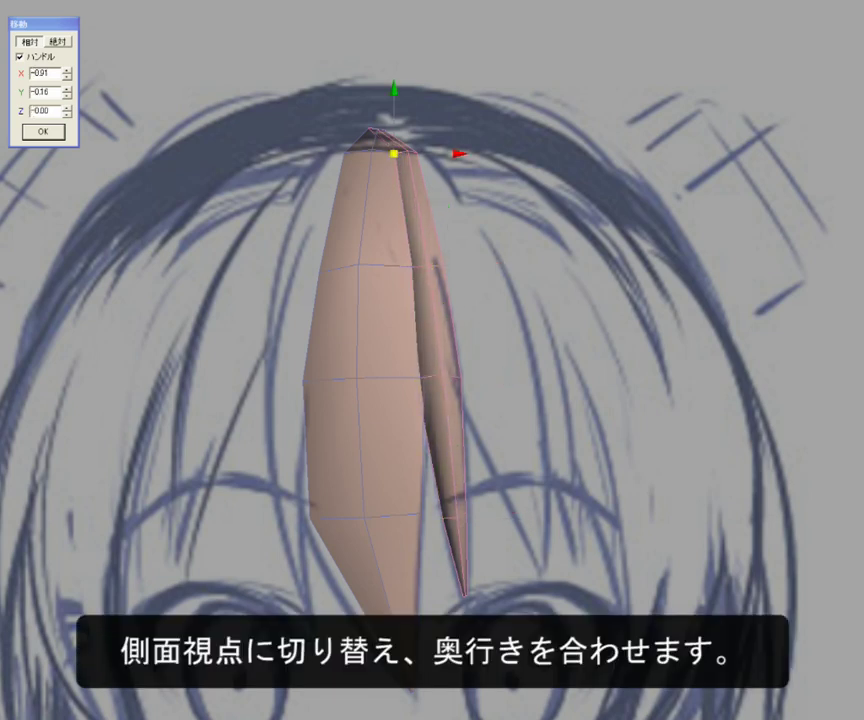
Step: In the side view, adjust the depth of the second strand's rows so it sits closely behind the centre strand
key(F3)
drag(225, 565, 290, 600)
drag(170, 502, 240, 535)
drag(166, 428, 205, 428)
drag(354, 152, 364, 156)
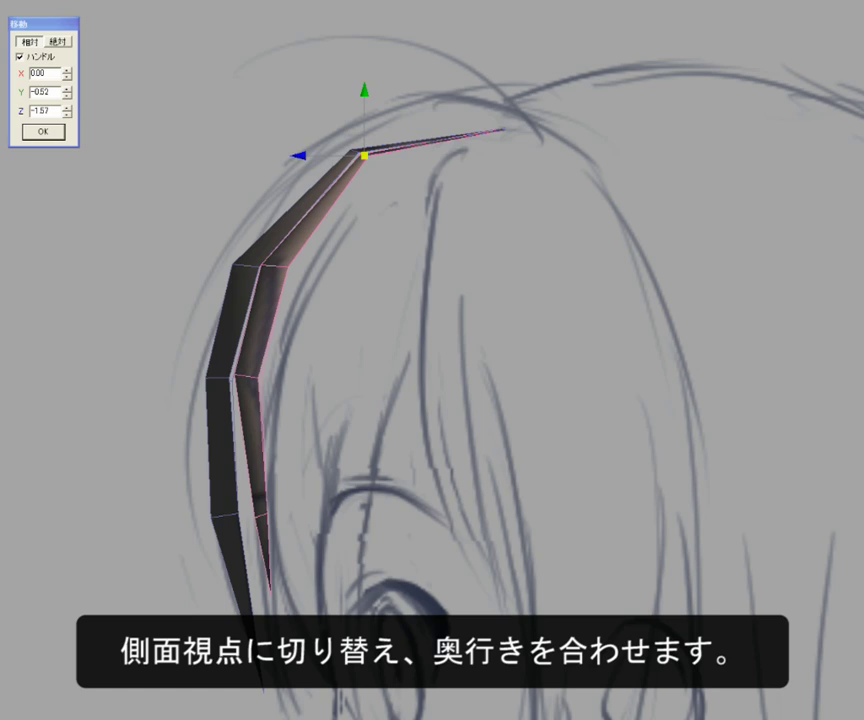
drag(258, 386, 222, 390)
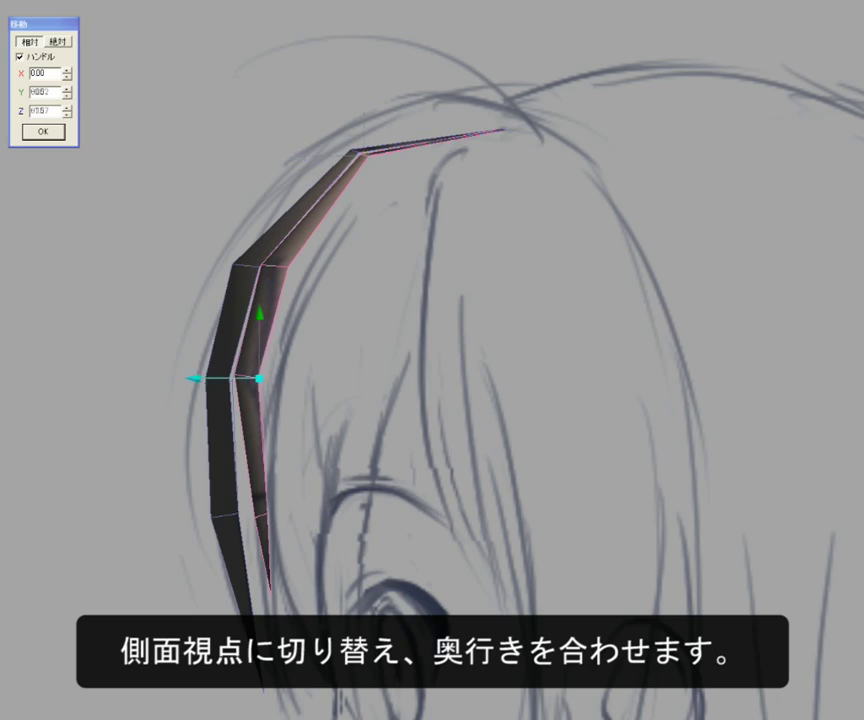
drag(302, 254, 276, 276)
drag(318, 473, 228, 559)
drag(276, 412, 240, 448)
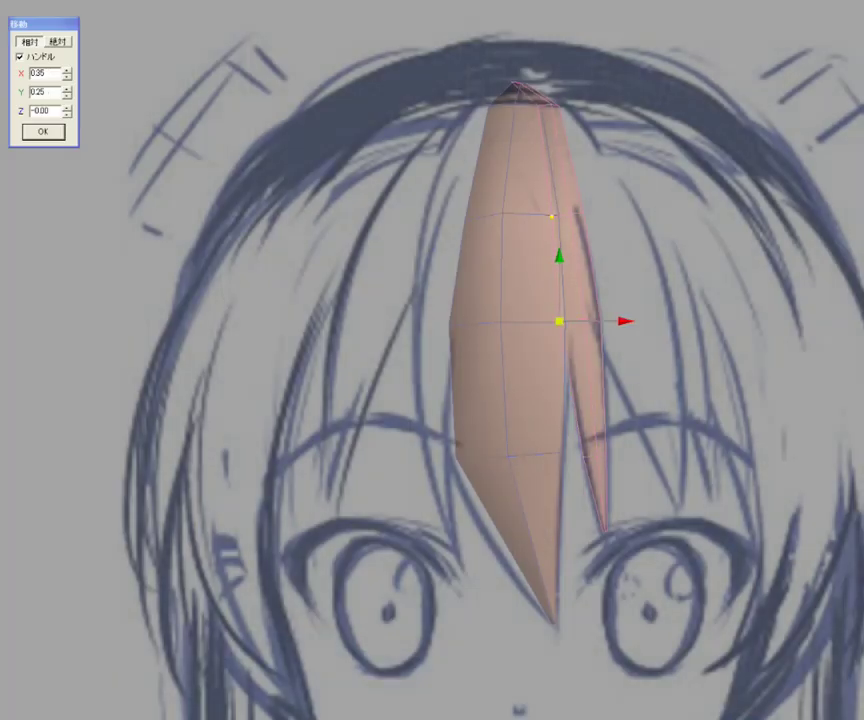
Step: Fine-tune the second strand's inner and middle-line vertices in the front view and move its lower vertices slightly forward in depth
click(551, 216)
click(546, 101)
click(582, 318)
click(567, 214)
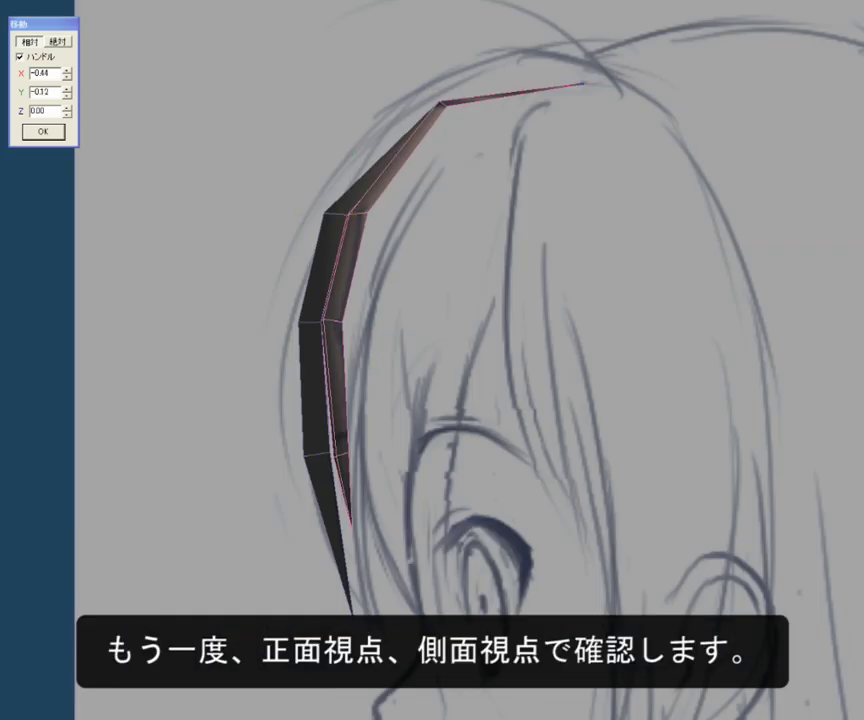
click(337, 457)
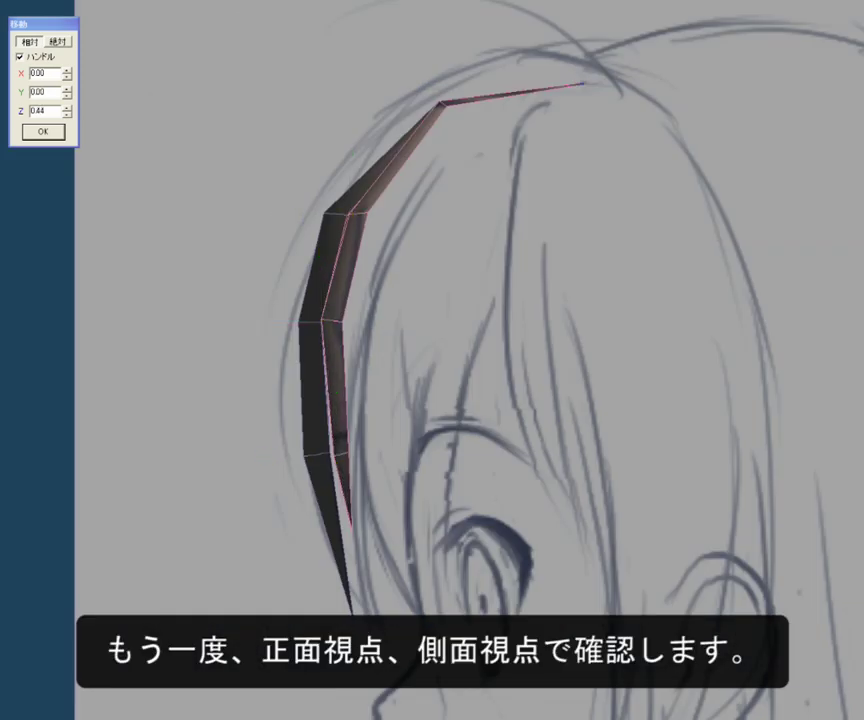
click(345, 452)
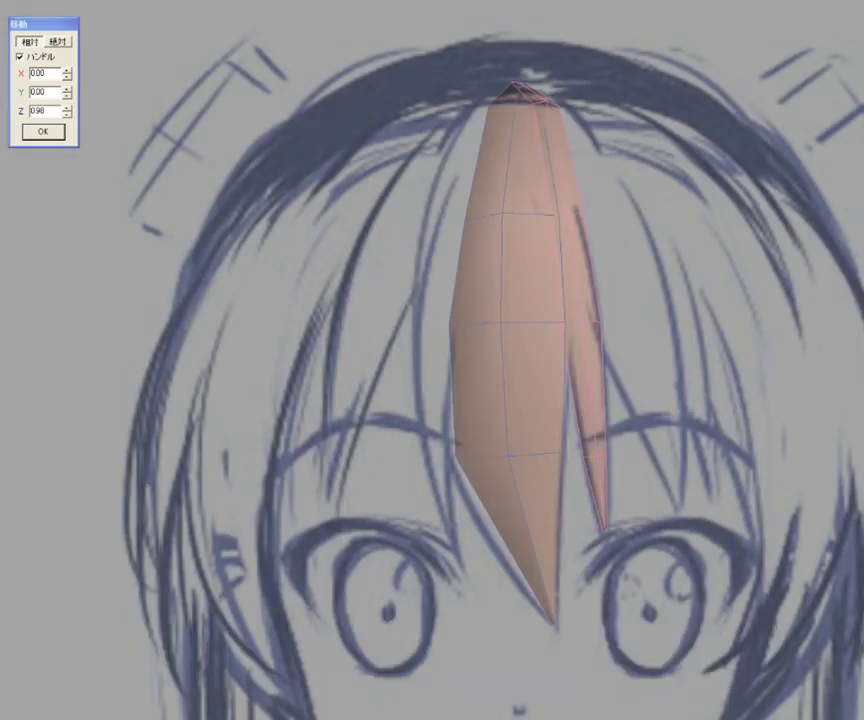
Step: Duplicate the centre strand, shift the copy toward negative X as a third strand, and raise its tip to the guide
key(ctrl+a)
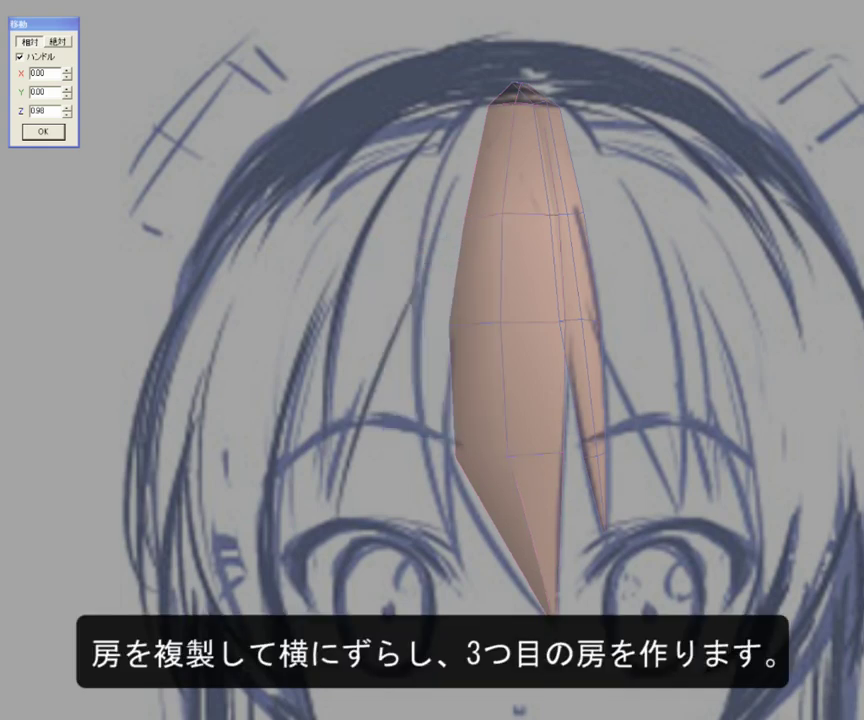
drag(572, 353, 456, 353)
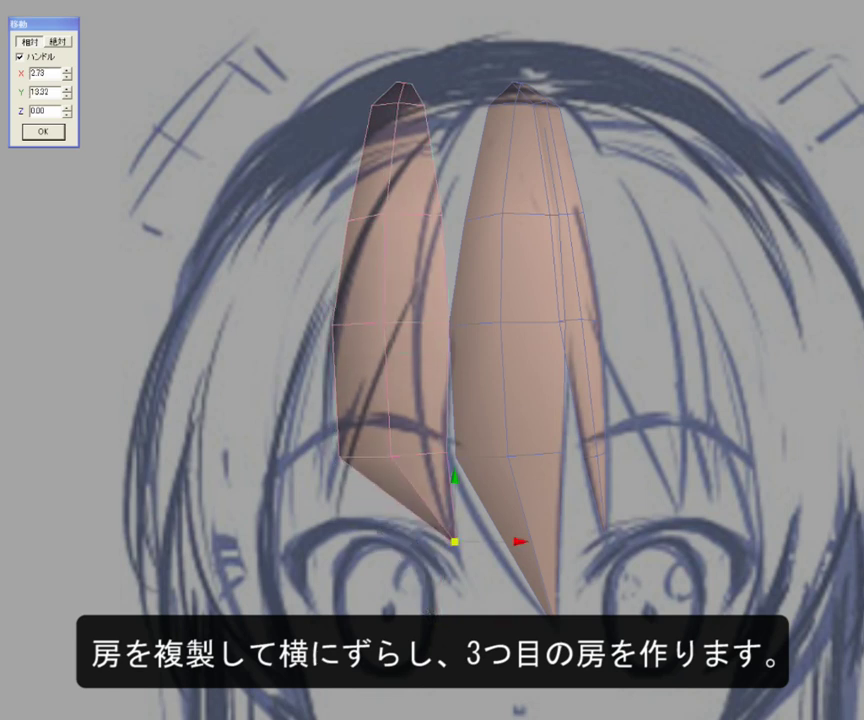
Step: Move the third strand's upper vertices toward the centre and gather its root onto the centre strand's root
click(400, 216)
drag(457, 216, 482, 216)
click(400, 90)
drag(466, 93, 530, 104)
drag(466, 83, 574, 83)
click(384, 322)
drag(384, 322, 448, 322)
click(453, 104)
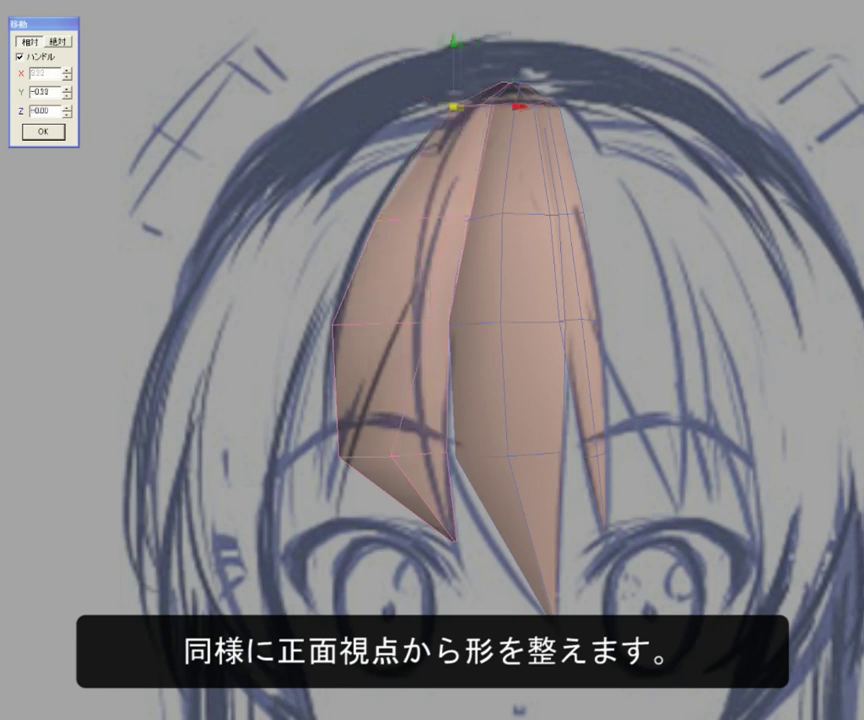
Step: Narrow the third strand by moving its outer-edge and middle-line vertices inward along the guide down to the lowest row
click(375, 217)
drag(442, 220, 488, 218)
drag(332, 324, 428, 453)
drag(401, 323, 478, 323)
click(345, 457)
mouse_move(428, 453)
mouse_down()
mouse_move(395, 457)
mouse_move(424, 453)
mouse_up()
click(412, 323)
drag(411, 322, 431, 319)
Step: In the side view, move the third strand back about 3.17 along Z and reposition its vertex near the root
key(F3)
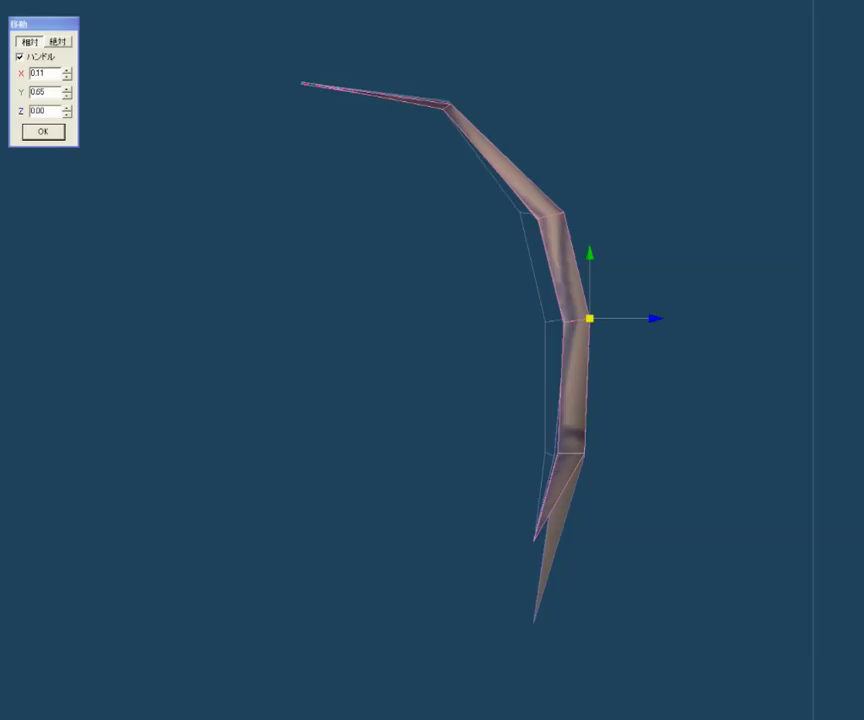
drag(561, 377, 560, 390)
click(464, 110)
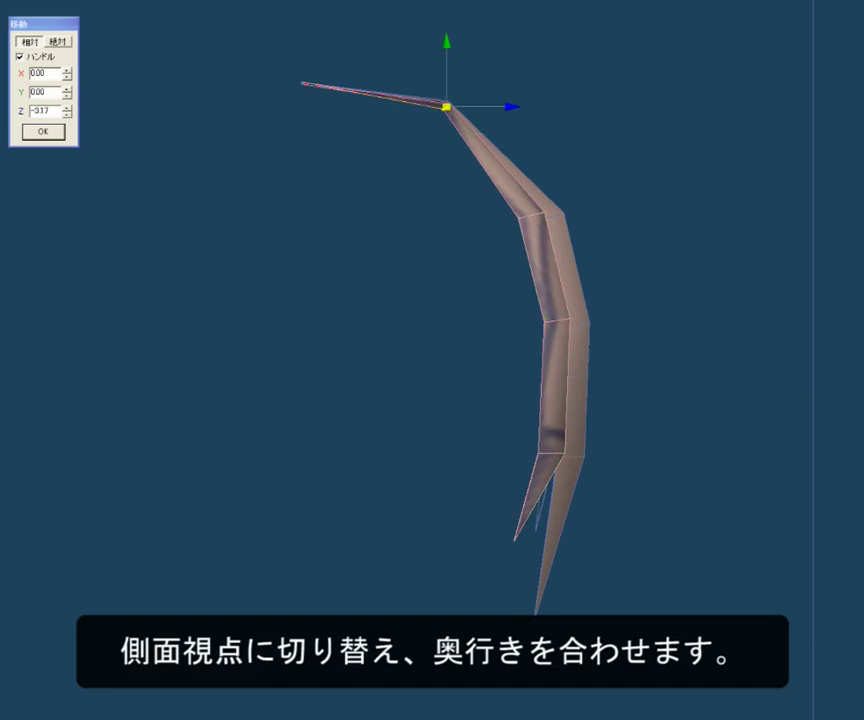
drag(464, 110, 456, 114)
Step: Adjust the third strand's tip, lower, middle and upper vertices in depth so it lies thinly beside the centre strand
click(514, 541)
drag(514, 541, 537, 453)
click(540, 322)
click(522, 216)
key(Escape)
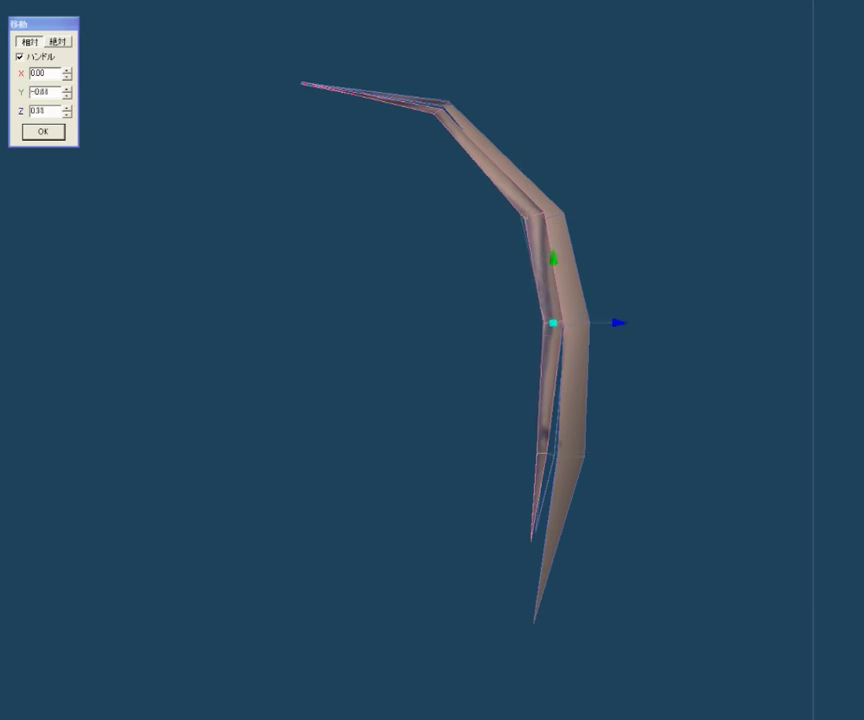
click(546, 451)
Step: Check the third strand from a rotated viewpoint and reposition its upper vertices near the root and on the outer edge
right_drag(550, 451, 470, 451)
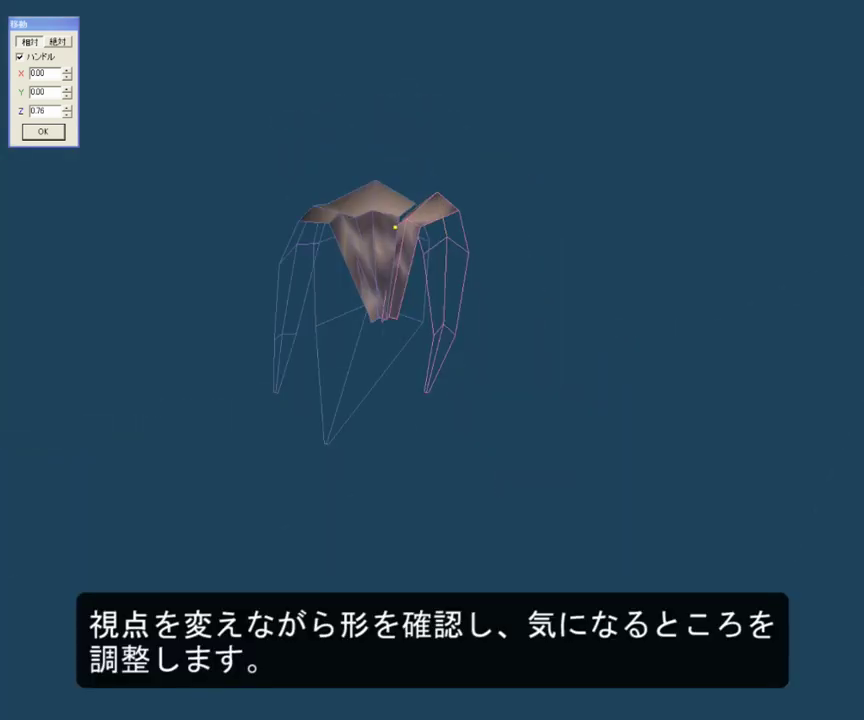
click(395, 216)
scroll(392, 210, up, 2)
drag(393, 204, 401, 146)
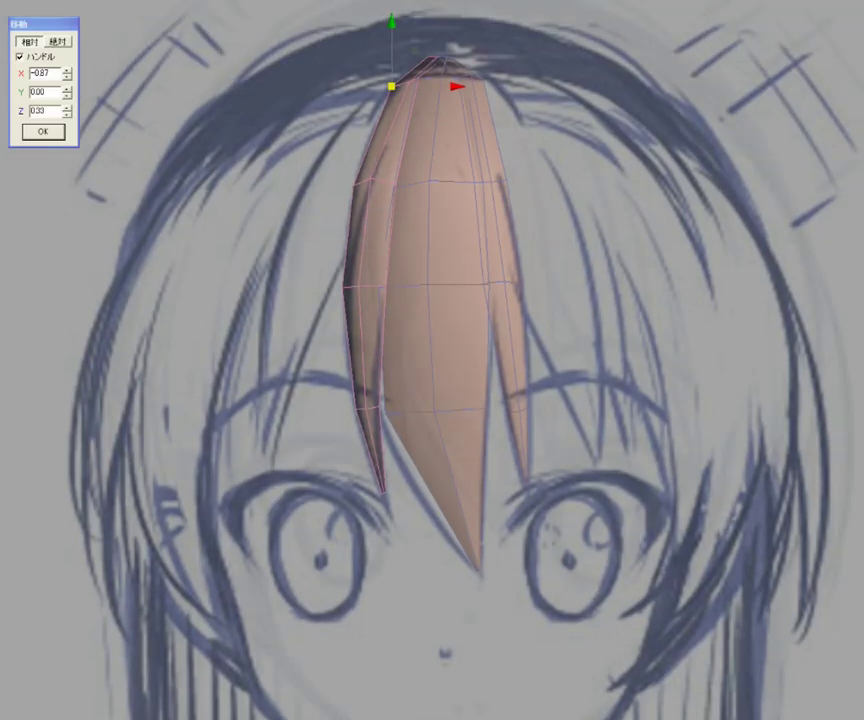
click(353, 186)
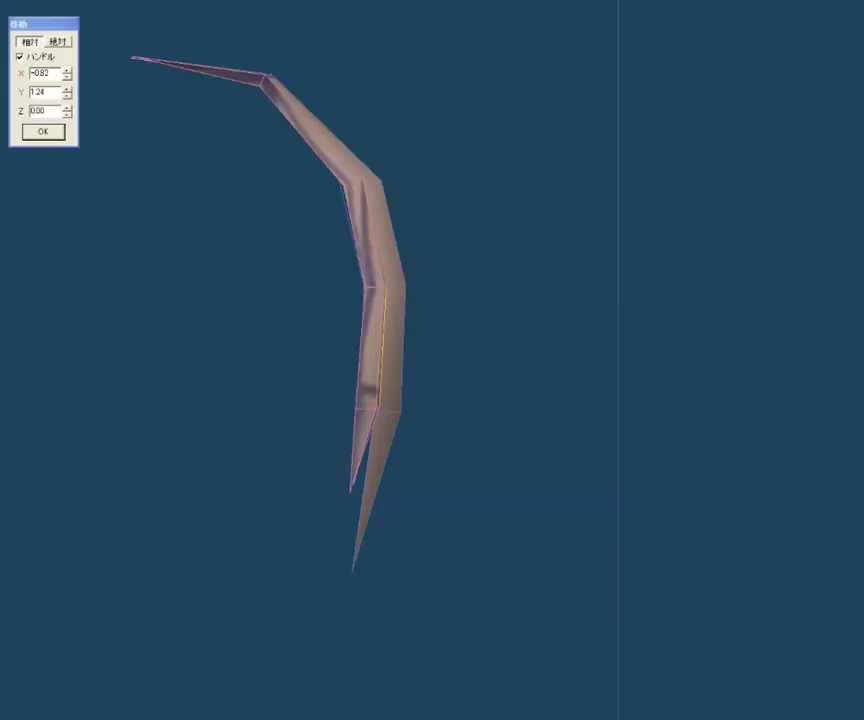
Step: Correct the depth of the third strand's middle, lower and tip vertices in the side view
click(379, 408)
click(355, 407)
click(367, 388)
click(360, 389)
click(366, 285)
click(357, 447)
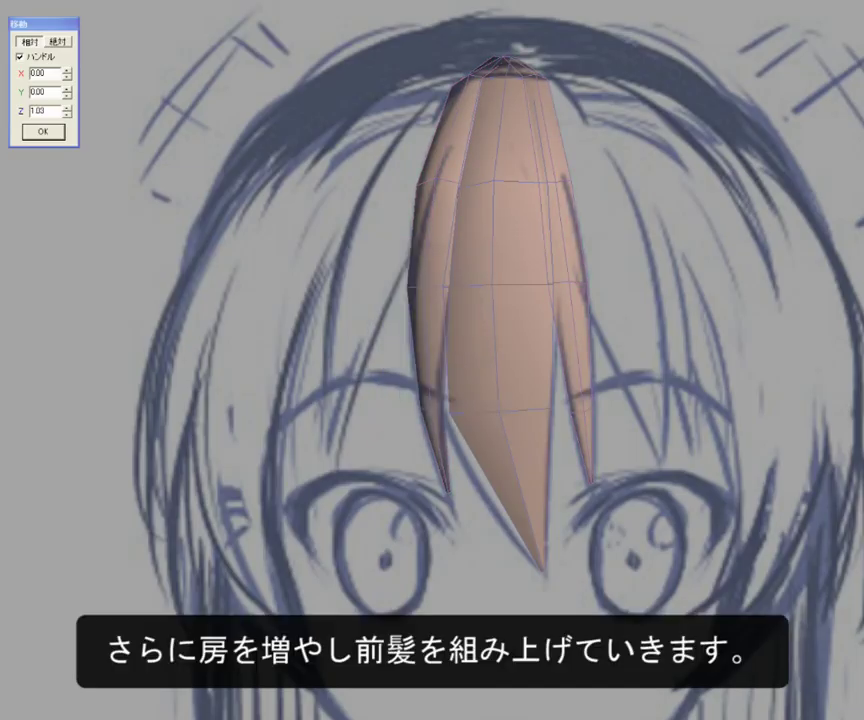
Step: Duplicate the narrow second strand outward as a fourth strand and pull its root and upper rows toward the head's centre
drag(605, 270, 682, 270)
drag(612, 57, 500, 58)
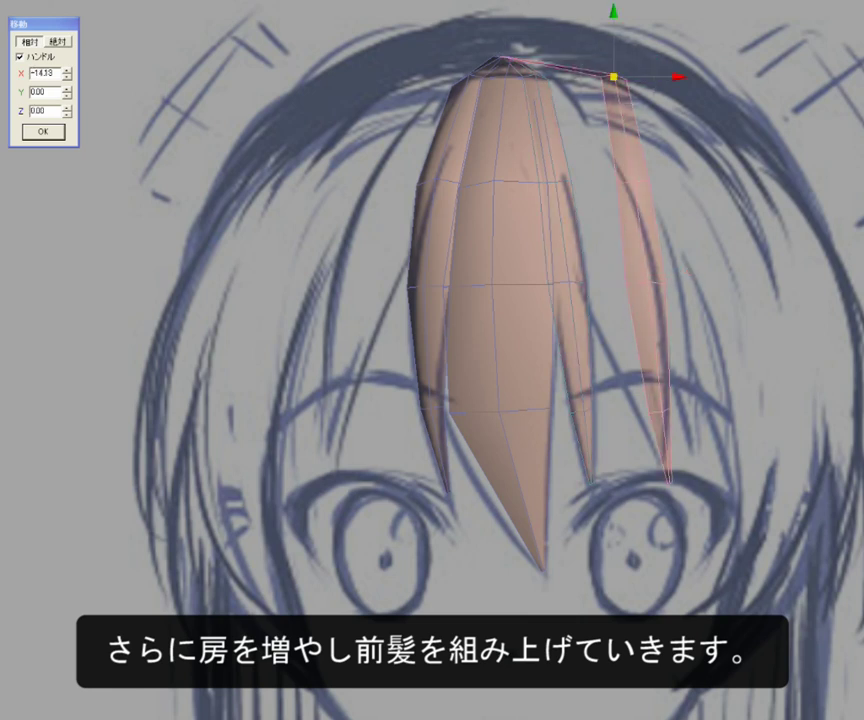
drag(640, 76, 581, 76)
drag(675, 181, 619, 182)
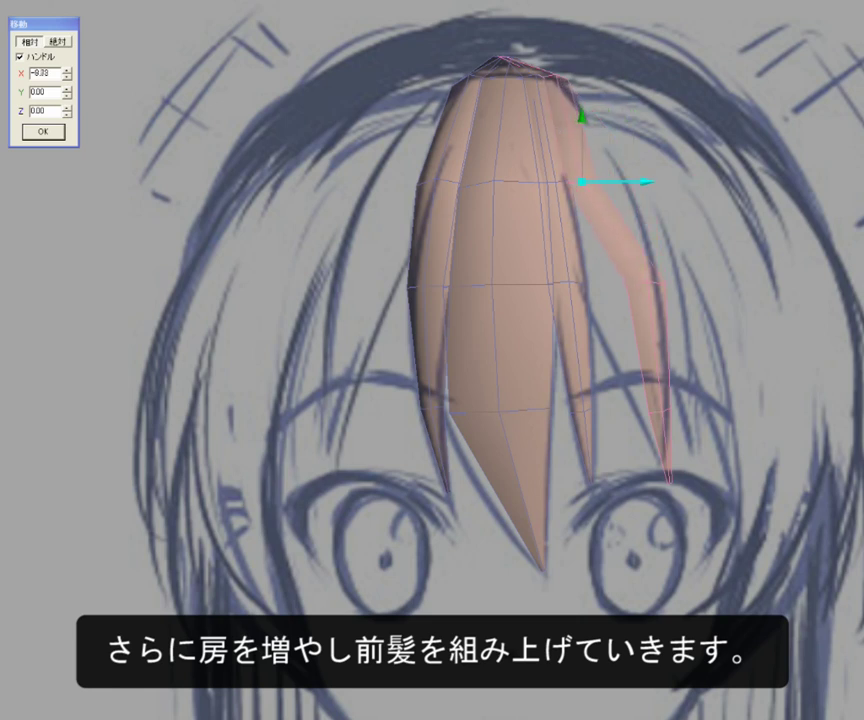
Step: Fit the fourth strand's tip and lower rows to the guide and widen its outer edge along the guide curve
drag(690, 284, 642, 284)
click(660, 409)
drag(700, 409, 690, 409)
click(661, 463)
drag(620, 285, 660, 284)
drag(598, 180, 627, 183)
Step: Refine the fourth strand's root-side, inner-edge and middle-line vertices in the front view so its rows are evenly spaced
click(552, 74)
drag(552, 74, 563, 80)
click(667, 405)
click(611, 276)
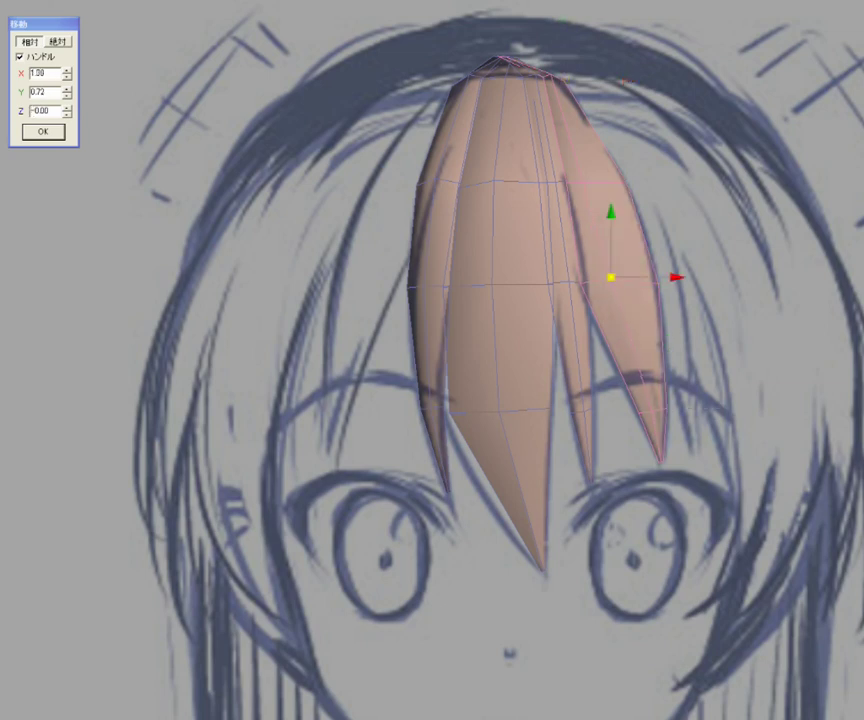
click(632, 407)
drag(583, 183, 655, 284)
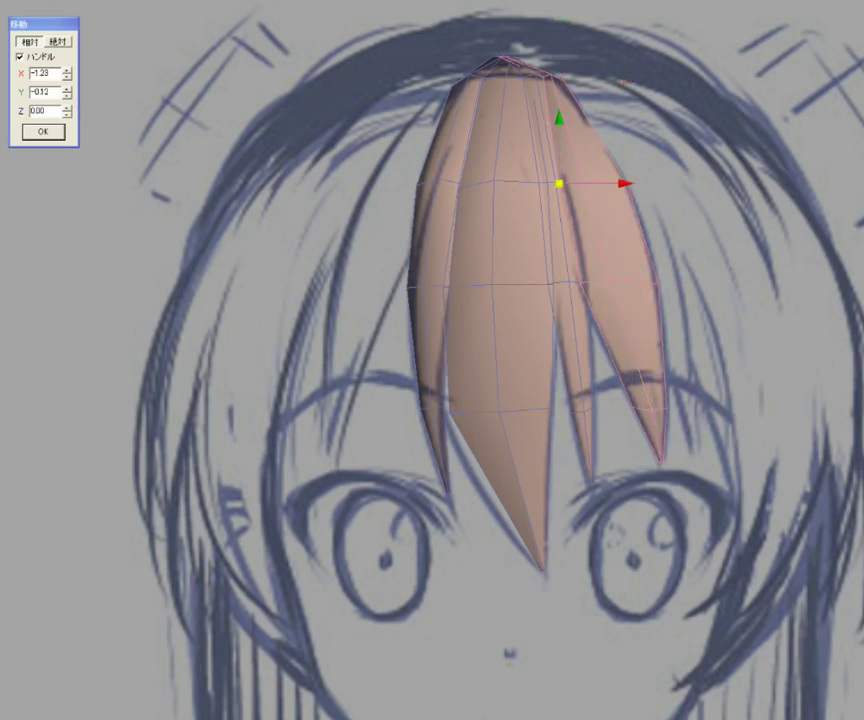
click(550, 77)
click(652, 403)
click(642, 403)
click(580, 182)
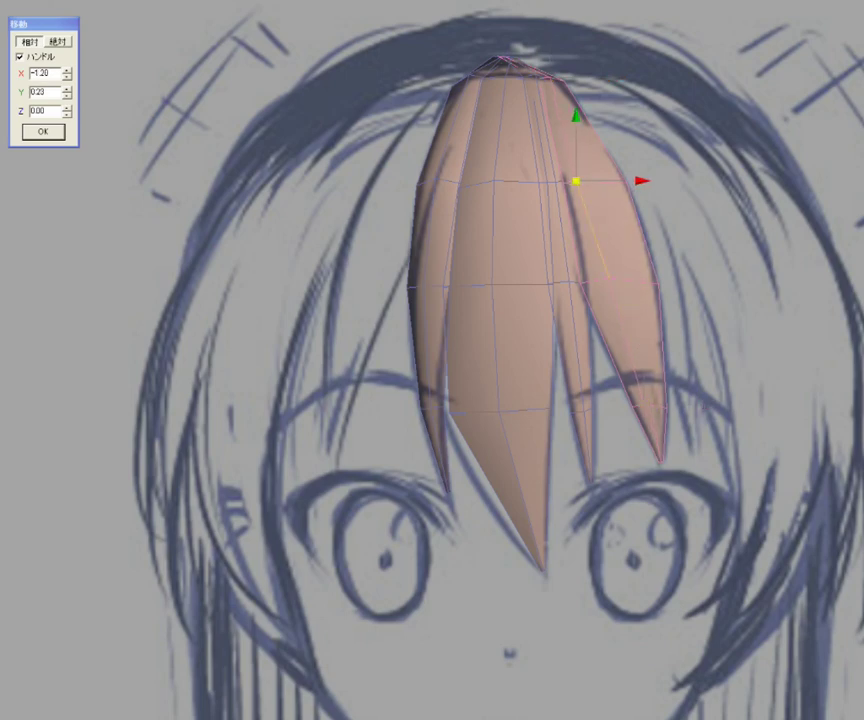
Step: Set the fourth strand's vertex rows back in depth behind the second strand, switching between side and rotated views
key(F3)
drag(573, 52, 639, 116)
drag(463, 162, 573, 521)
drag(538, 330, 545, 328)
key(F4)
drag(427, 445, 372, 341)
key(F3)
mouse_move(432, 400)
right_down()
mouse_move(380, 400)
mouse_move(380, 340)
mouse_move(400, 298)
mouse_move(440, 330)
mouse_move(470, 330)
right_up()
key(F3)
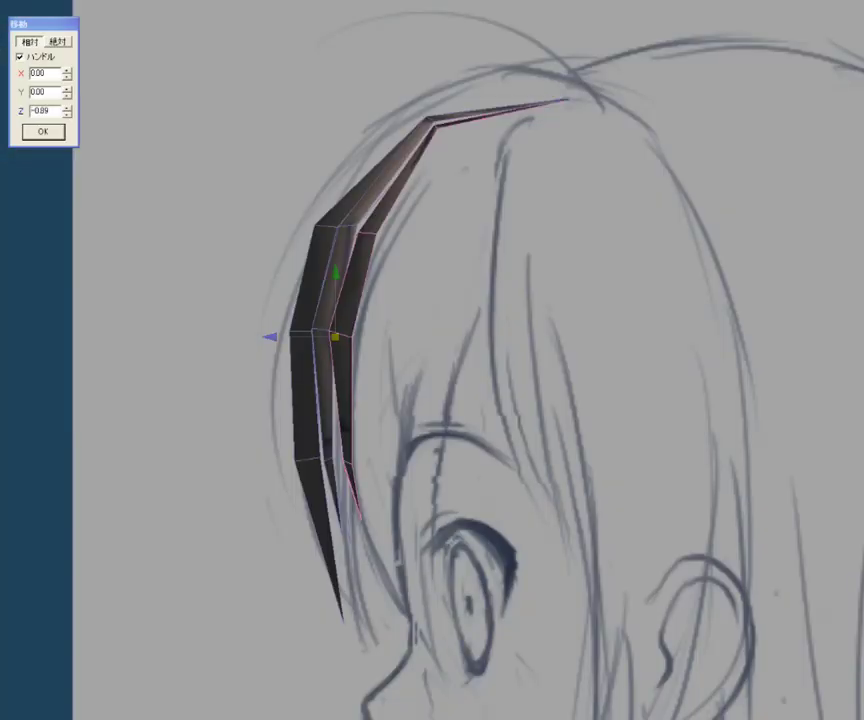
Step: Move the fourth strand's upper rear vertices back and down in the side view to follow the head's curve
key(F1)
drag(355, 235, 339, 332)
key(F3)
click(357, 220)
click(434, 123)
click(381, 243)
click(434, 123)
click(449, 135)
click(388, 247)
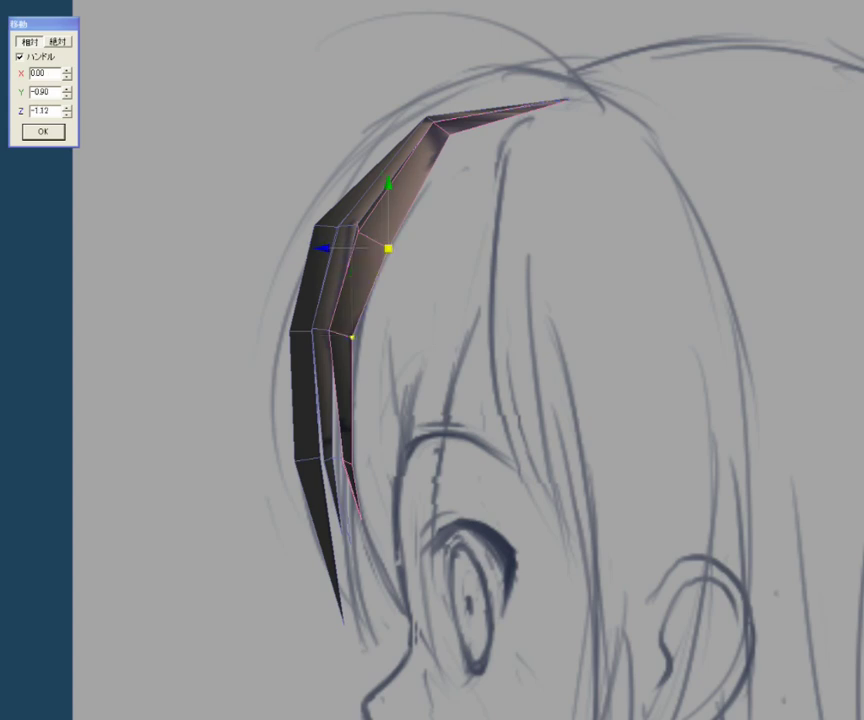
Step: Adjust the fourth strand's root-side, middle and outer upper vertices in the front view to match the guide curve
key(F1)
click(492, 235)
click(445, 218)
click(411, 123)
click(490, 235)
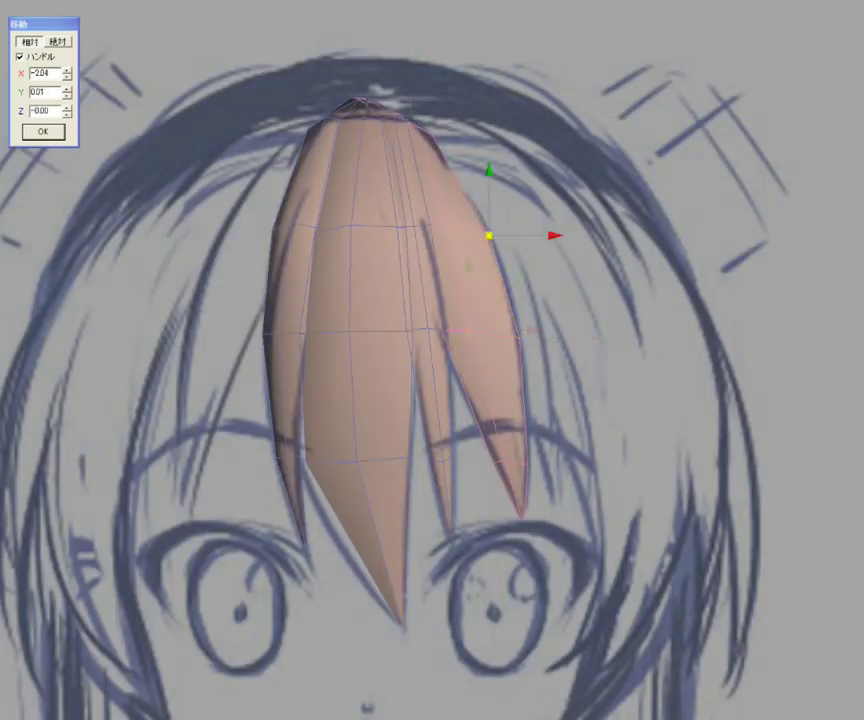
Step: Adjust the fourth strand's lower, outer-edge and inner vertices in the front view to match the guide sketch
click(492, 462)
click(527, 458)
click(520, 338)
click(517, 326)
click(490, 228)
click(444, 218)
click(422, 221)
Step: Reposition the fourth strand's rear-edge vertices in the side view to smooth its curve around the head
right_drag(422, 221, 462, 385)
right_drag(440, 300, 455, 430)
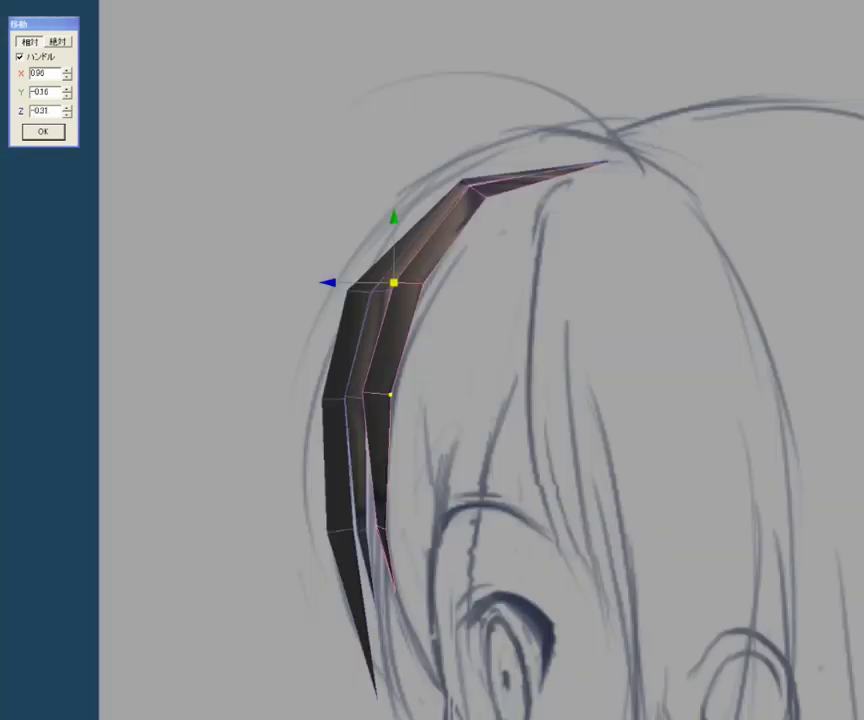
click(390, 394)
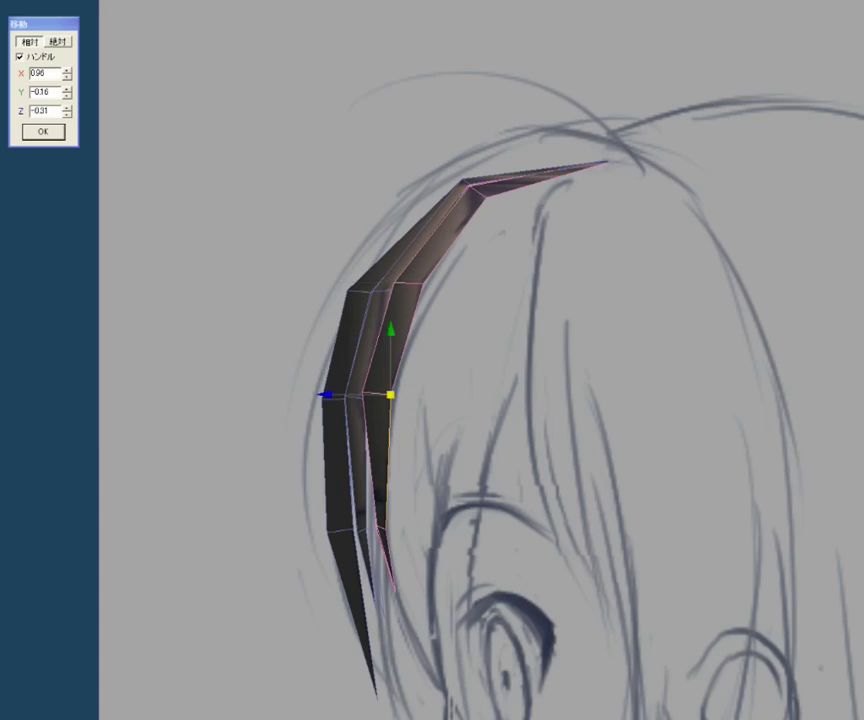
click(390, 560)
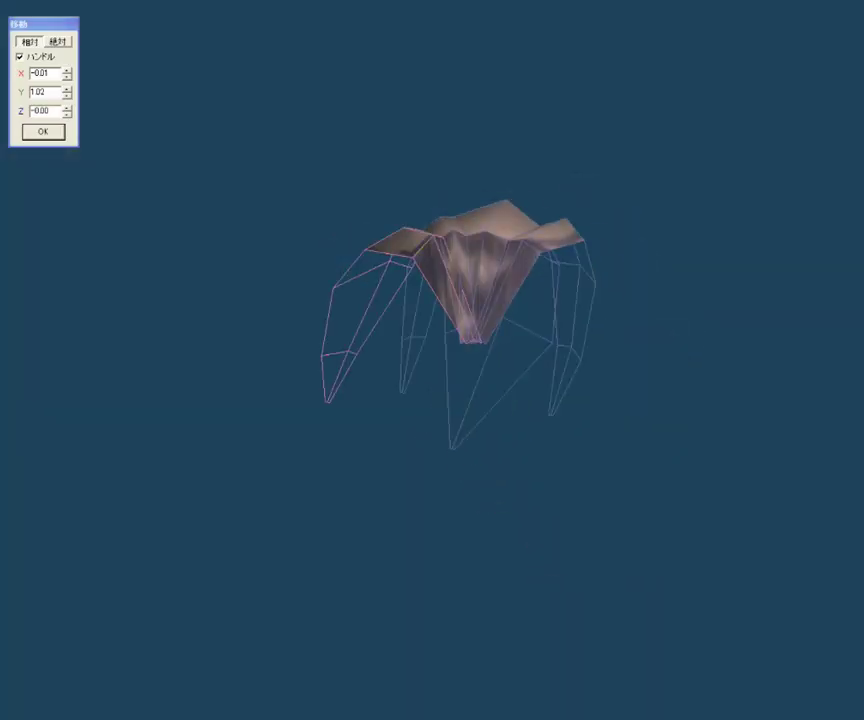
Step: Adjust the fourth strand's upper vertices near the root and its lower row, checking rotated and front views
click(427, 243)
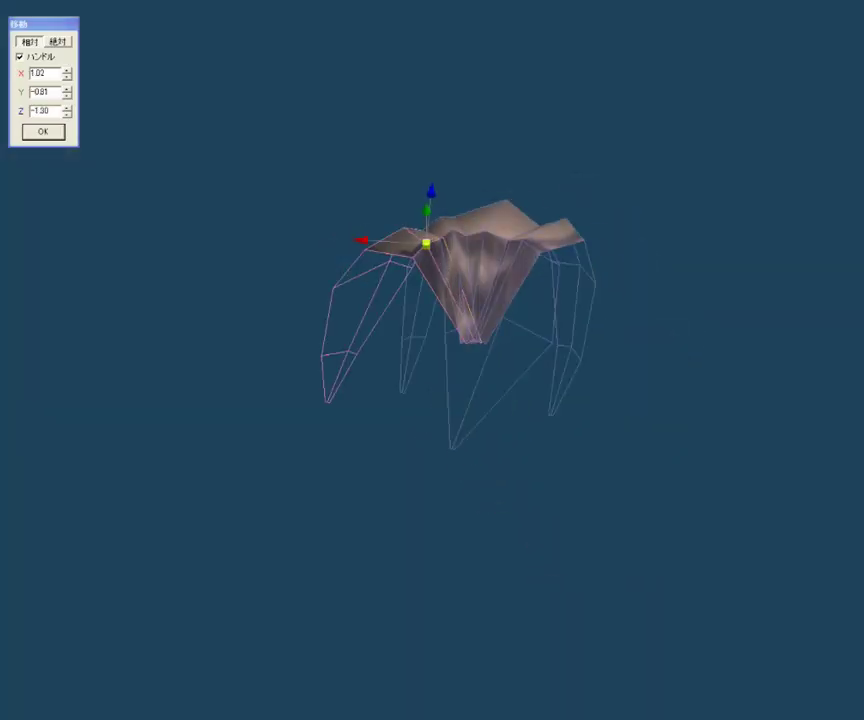
key(F1)
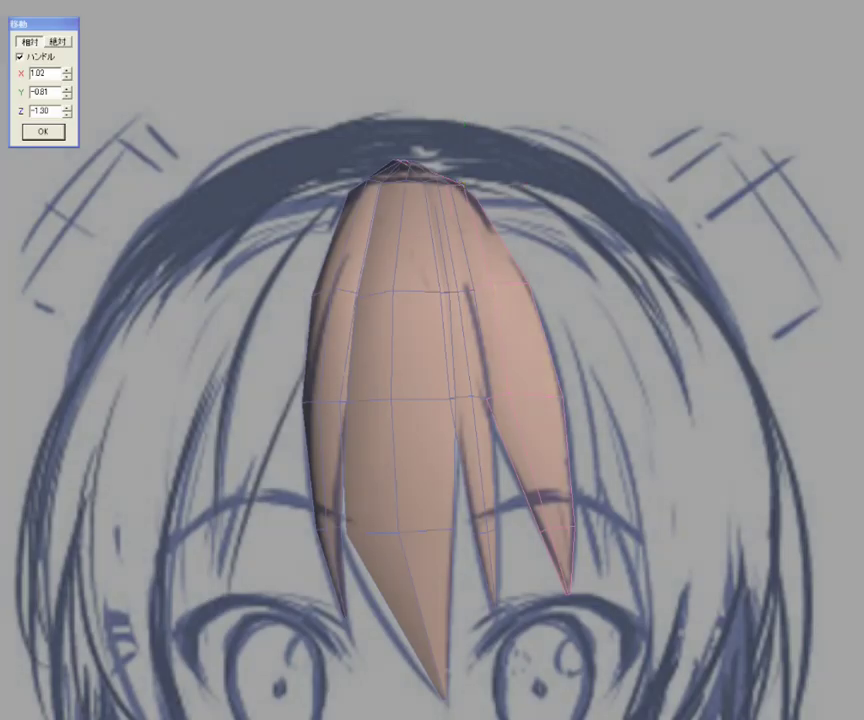
key(F2)
key(F1)
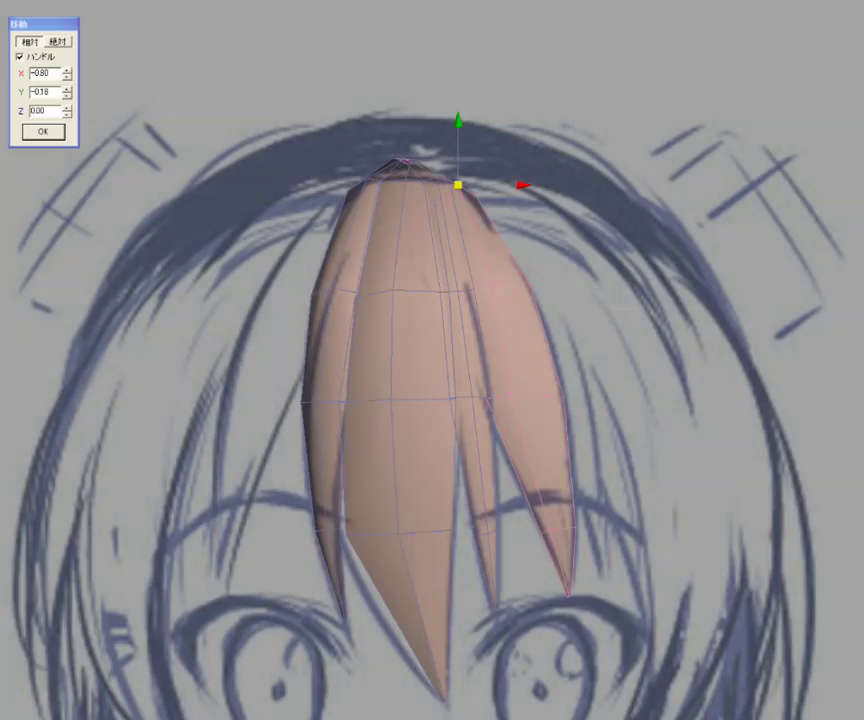
drag(366, 141, 427, 176)
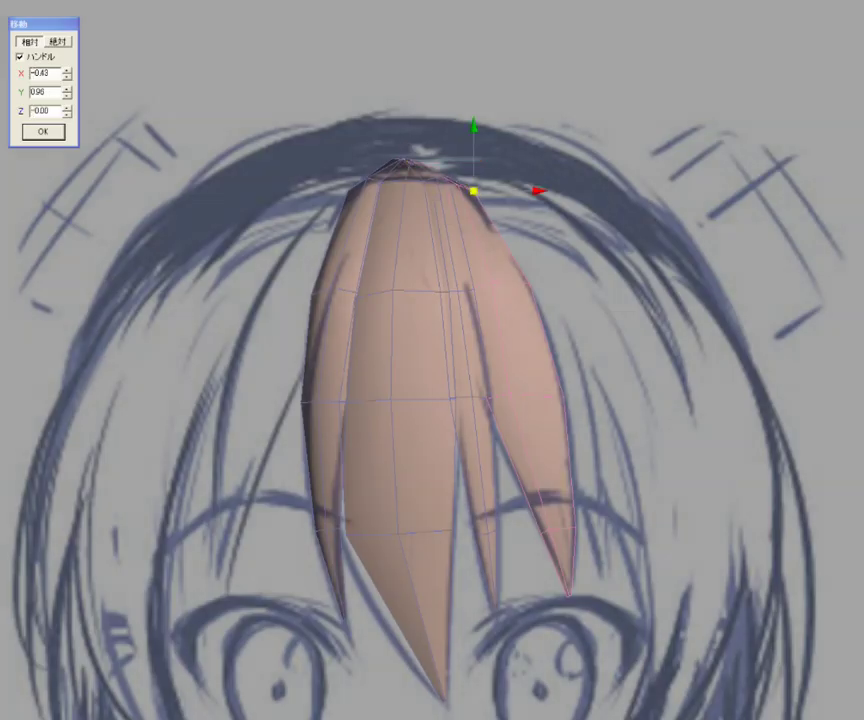
drag(549, 510, 578, 592)
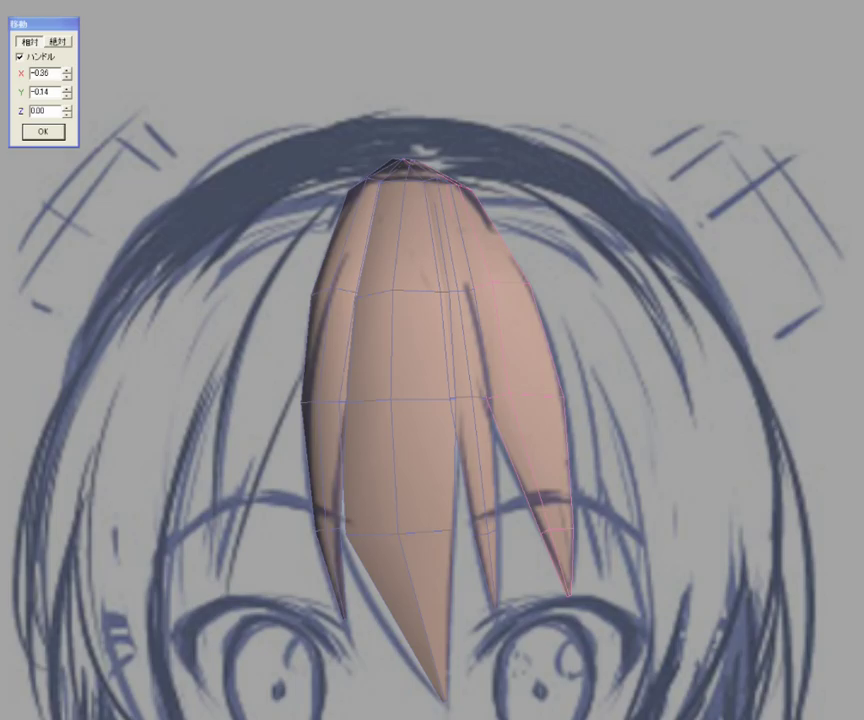
Step: Refine the depth and height of the fourth strand's upper rear vertices in the side view
key(F4)
drag(410, 272, 387, 273)
key(F2)
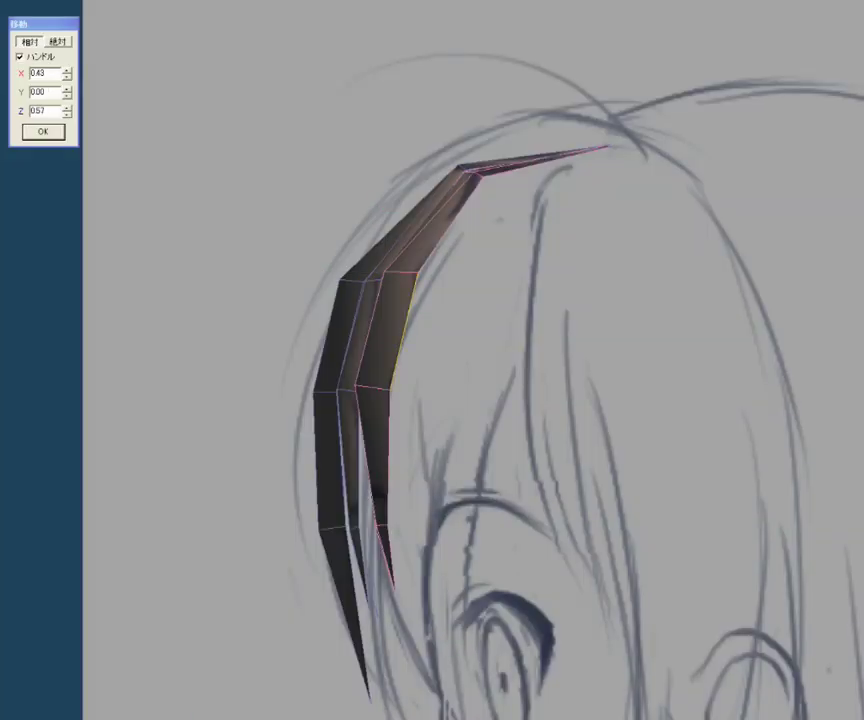
click(462, 168)
click(481, 181)
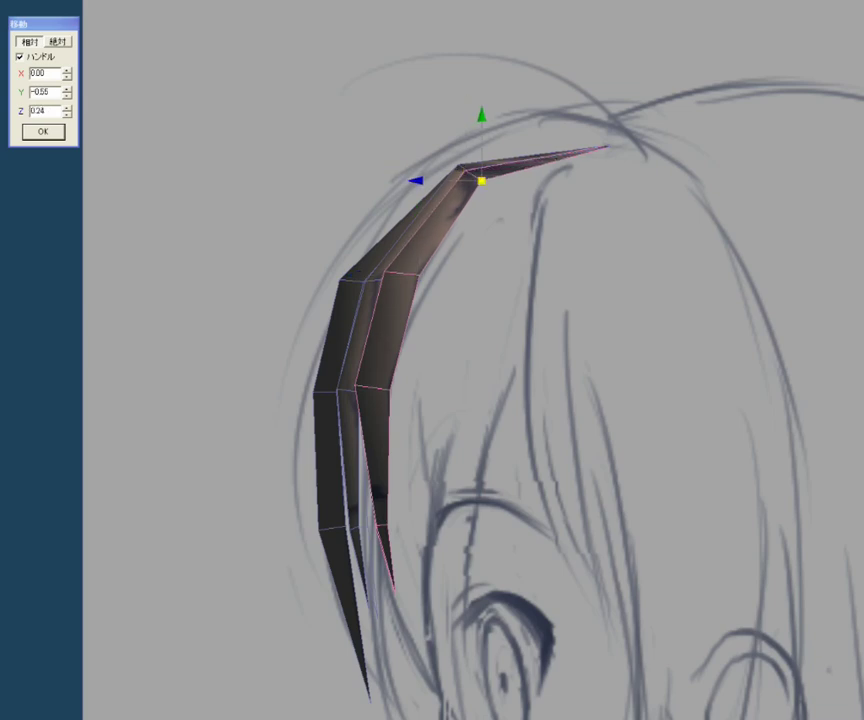
key(F1)
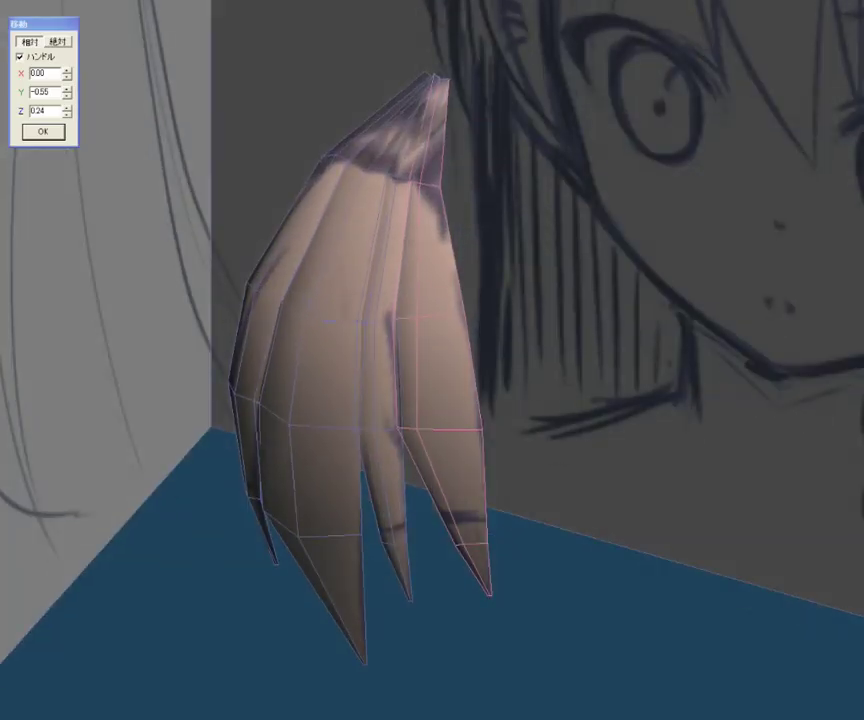
Step: Adjust the adjoining vertices of the second and fourth strands from rotated views so their surfaces meet cleanly
click(248, 291)
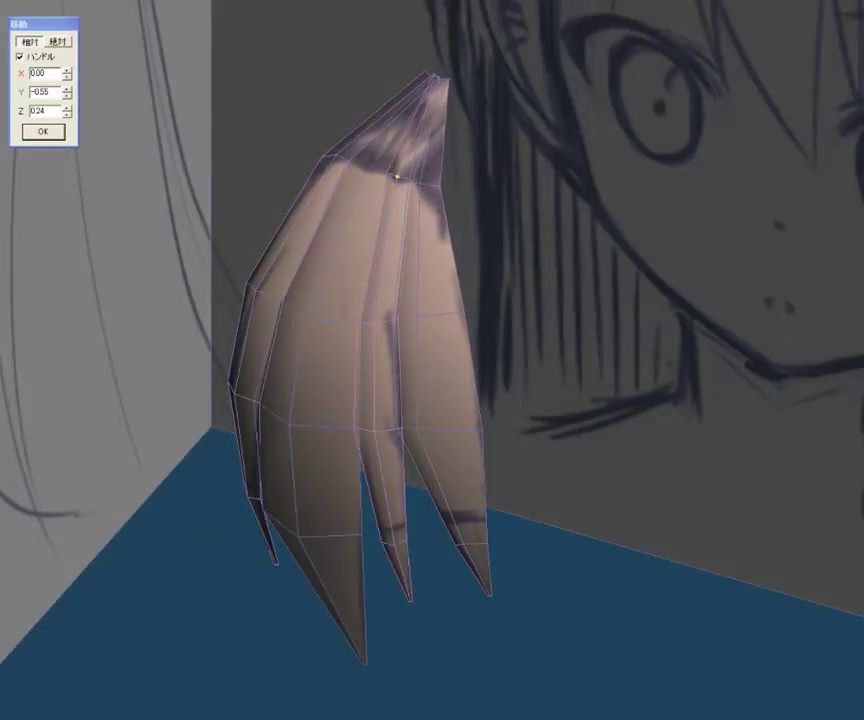
key(F1)
key(F1)
click(398, 415)
right_drag(418, 250, 418, 336)
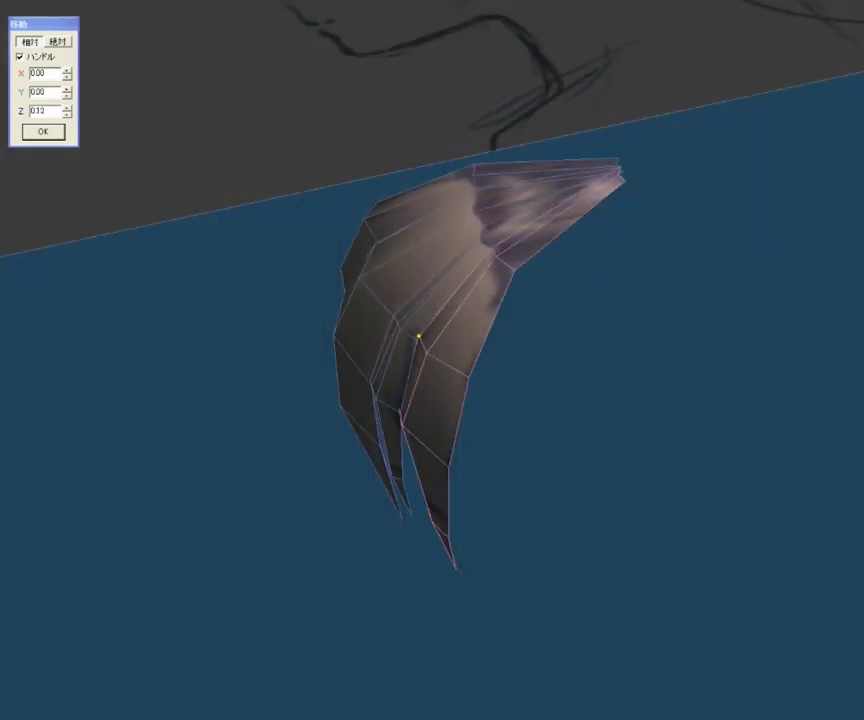
click(399, 408)
right_drag(400, 408, 440, 380)
drag(372, 467, 372, 470)
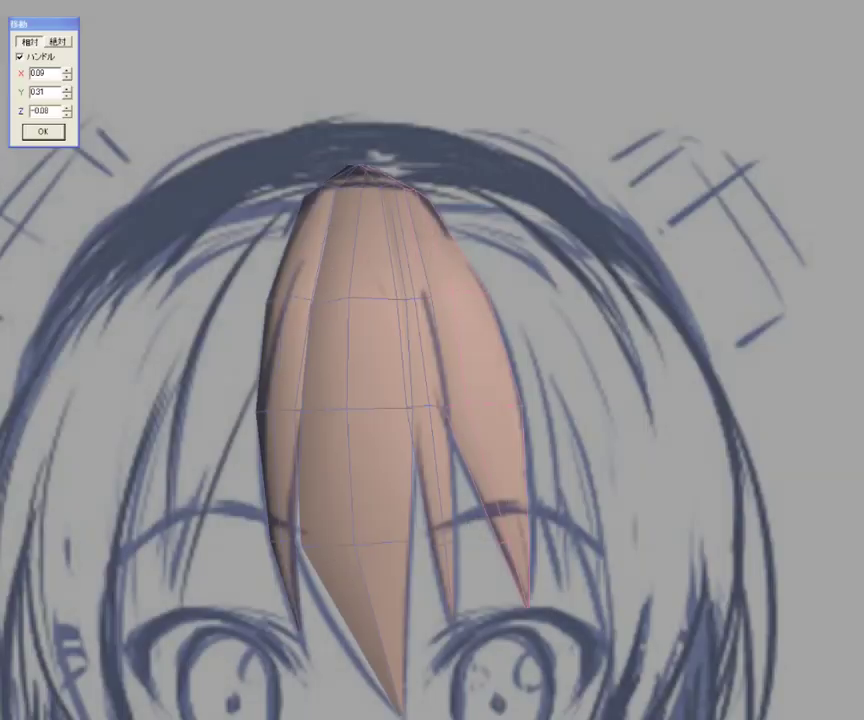
Step: Duplicate the narrow outer strand on the opposite side, shift the copy outward, and realign its upper and middle rows
key(ctrl+d)
key(Return)
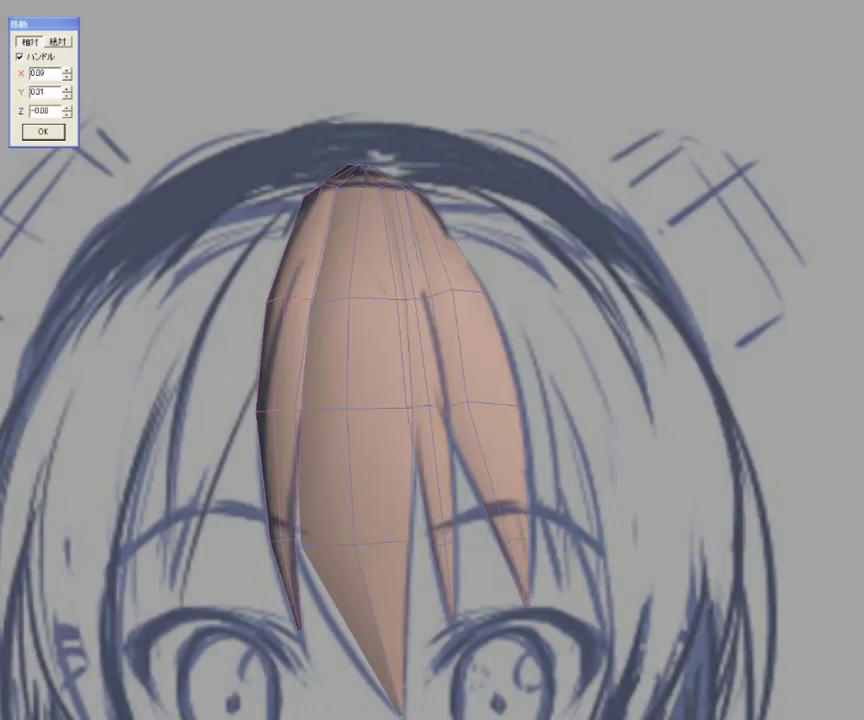
drag(370, 399, 257, 398)
drag(243, 164, 289, 198)
drag(155, 298, 243, 298)
drag(230, 411, 279, 411)
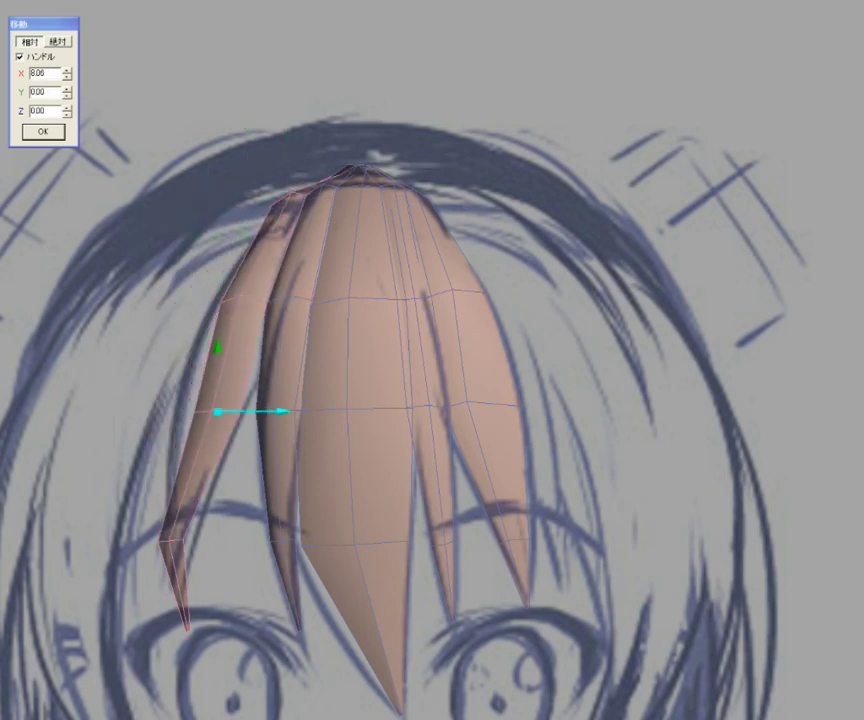
Step: Shape the fifth strand's tip, edge and middle-line vertices in the front view to match the guide sketch
drag(170, 540, 176, 593)
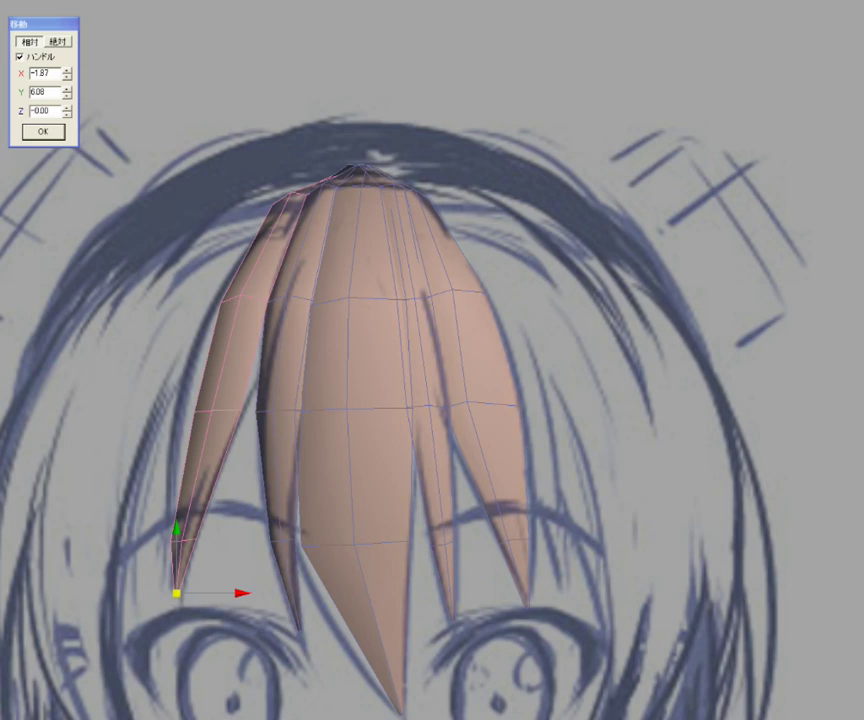
drag(268, 299, 176, 410)
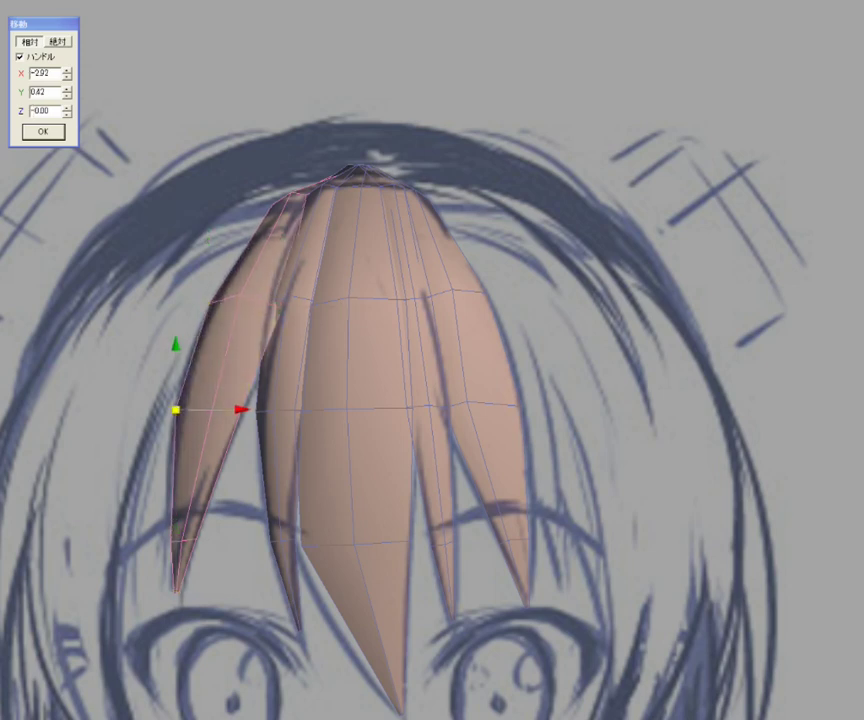
click(180, 540)
click(212, 409)
click(256, 295)
click(297, 195)
Step: Set the fifth strand's vertex rows back in depth behind the neighbouring strand in the side view
key(F2)
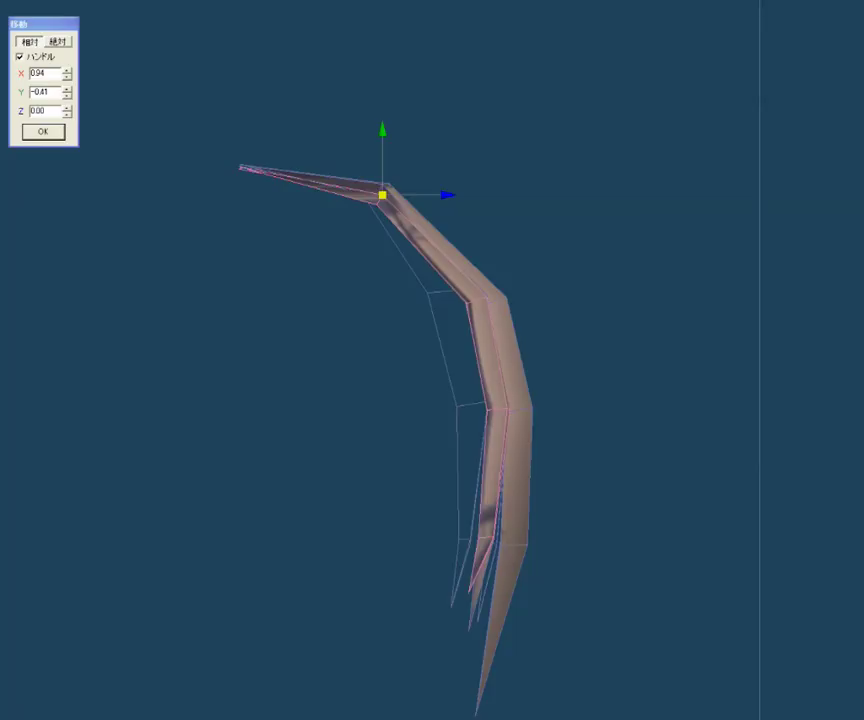
click(372, 199)
click(488, 444)
drag(520, 445, 463, 449)
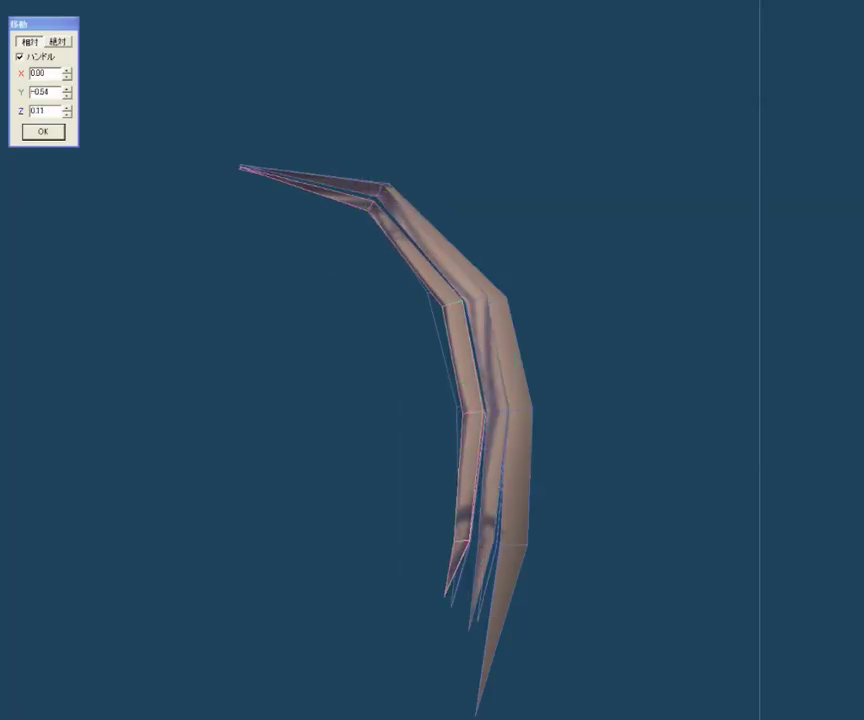
Step: Refine the fifth strand's upper bend, lower rows and tip in the side view to follow the adjacent strands' curve
drag(371, 205, 372, 200)
click(463, 503)
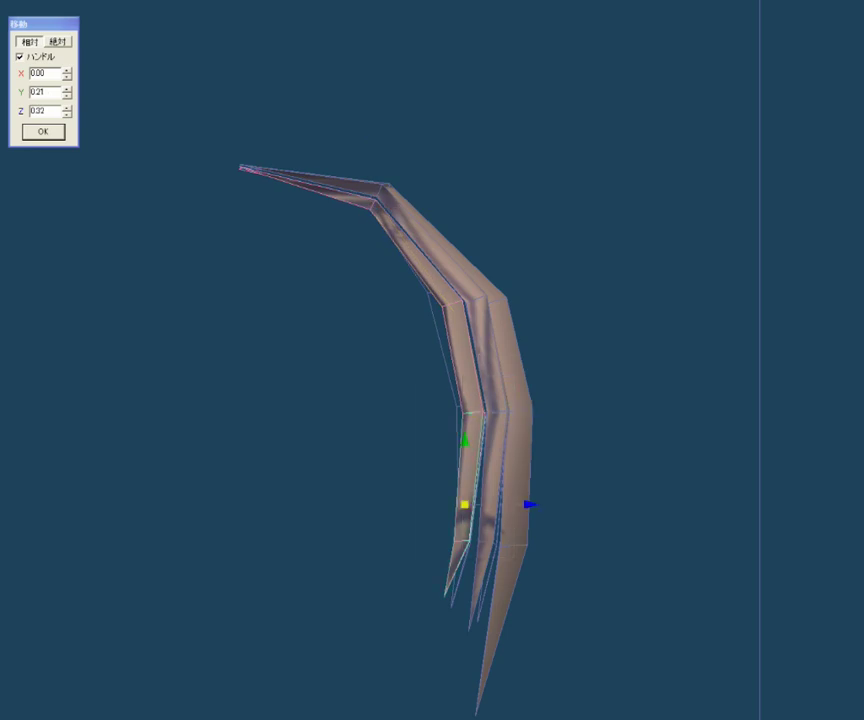
drag(463, 503, 463, 495)
click(446, 594)
drag(446, 594, 446, 585)
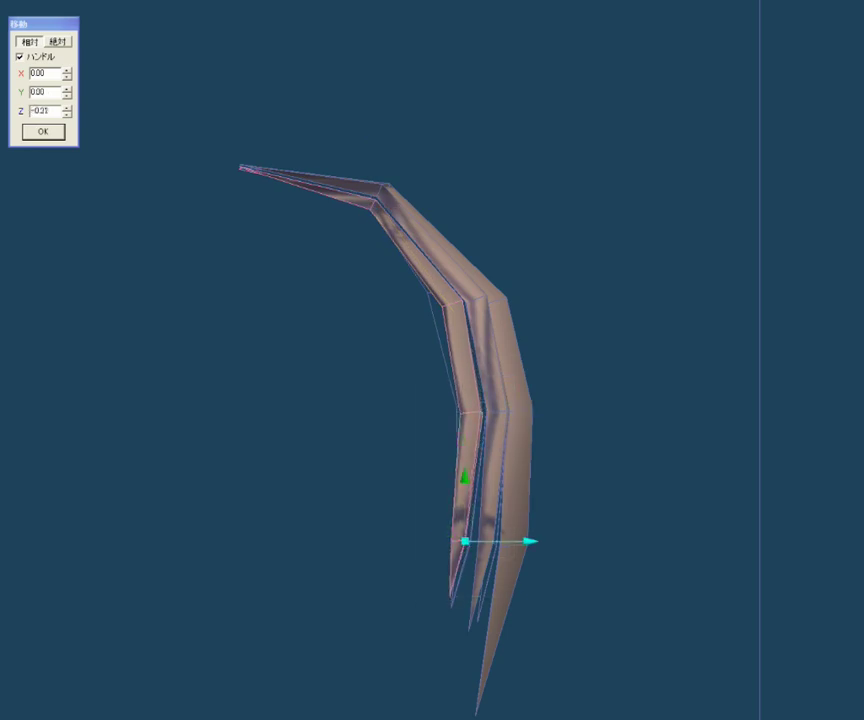
Step: Move the fifth strand's upper inner vertices toward the neighbouring strand from rotated and side views to close the gap
right_drag(465, 557, 600, 520)
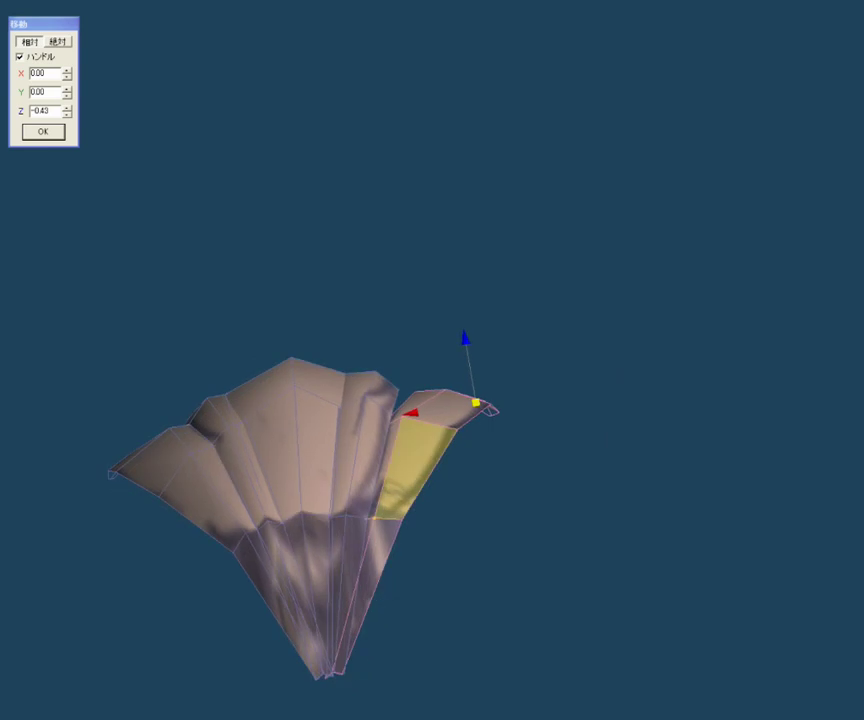
click(364, 517)
click(378, 518)
right_drag(600, 520, 555, 500)
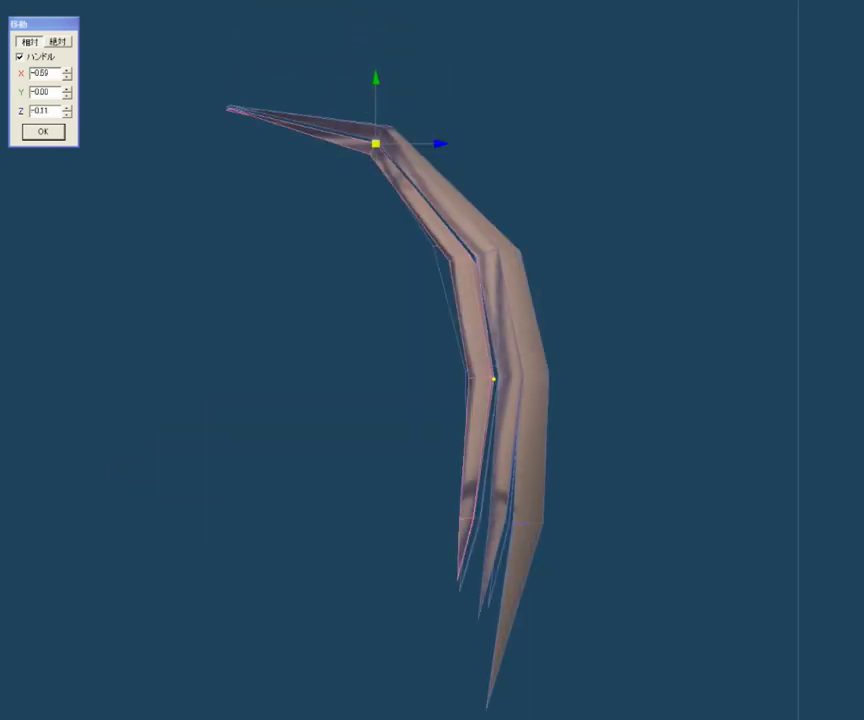
click(469, 253)
click(476, 253)
click(378, 139)
Step: Select the fifth strand's lower section in the side view and shift it slightly back in depth
drag(460, 523, 461, 523)
drag(440, 344, 537, 573)
drag(391, 345, 516, 605)
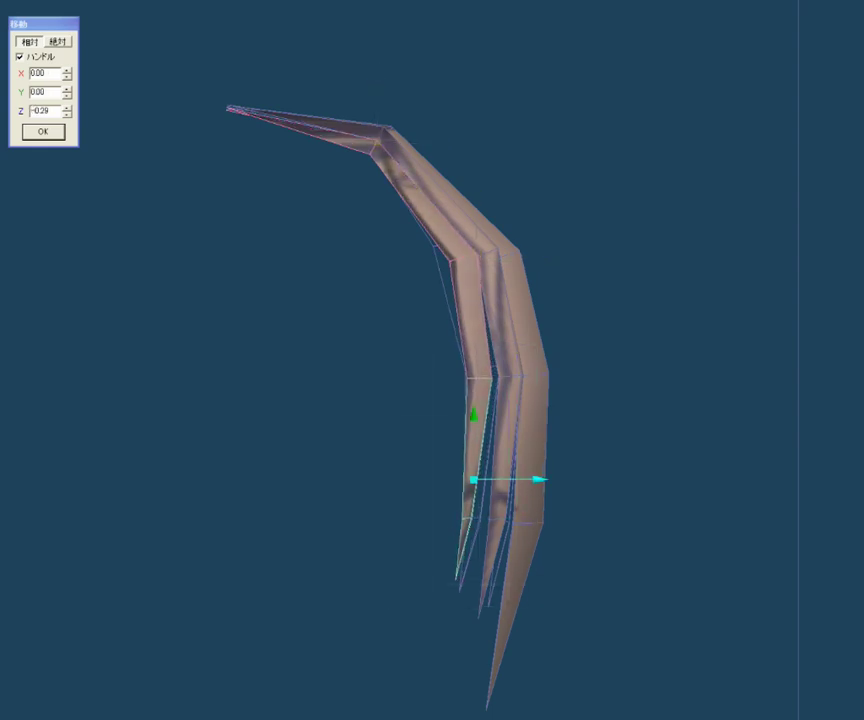
Step: Move the fifth strand's outer-edge vertices further back in the side view, from the upper bend to the lower row
key(1)
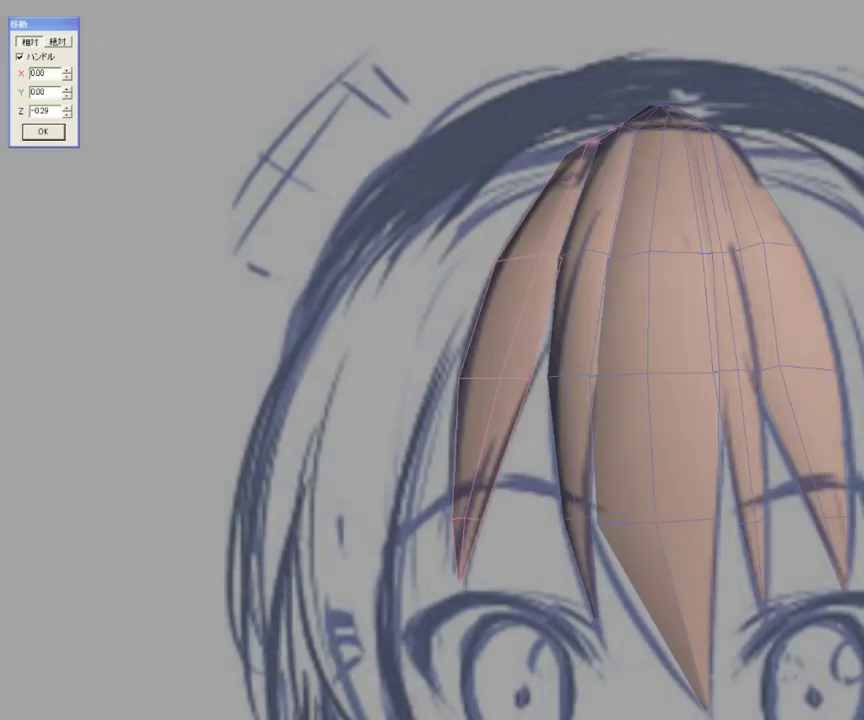
key(3)
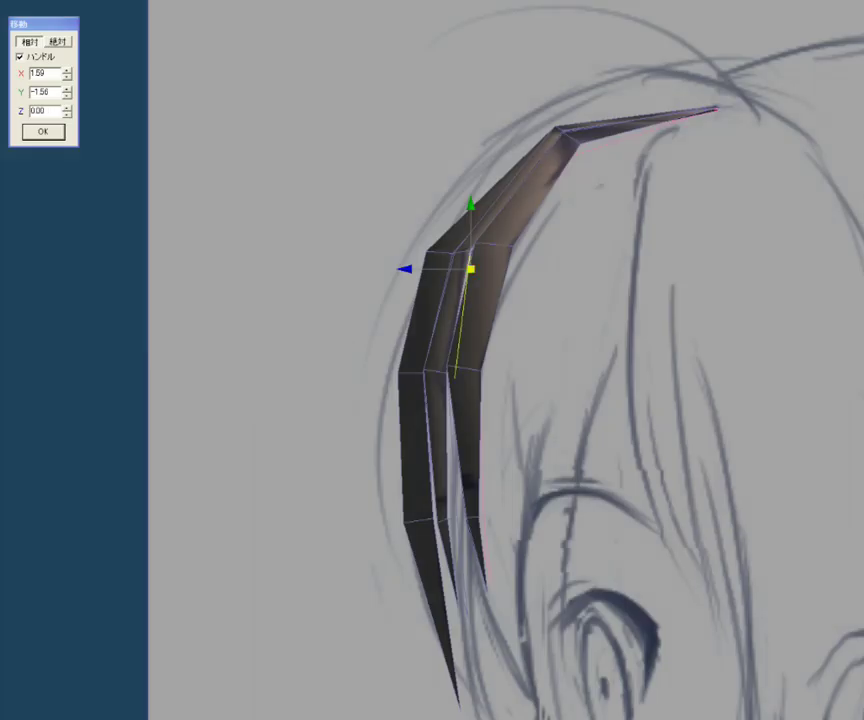
key(3)
click(359, 164)
click(432, 264)
click(455, 381)
click(466, 480)
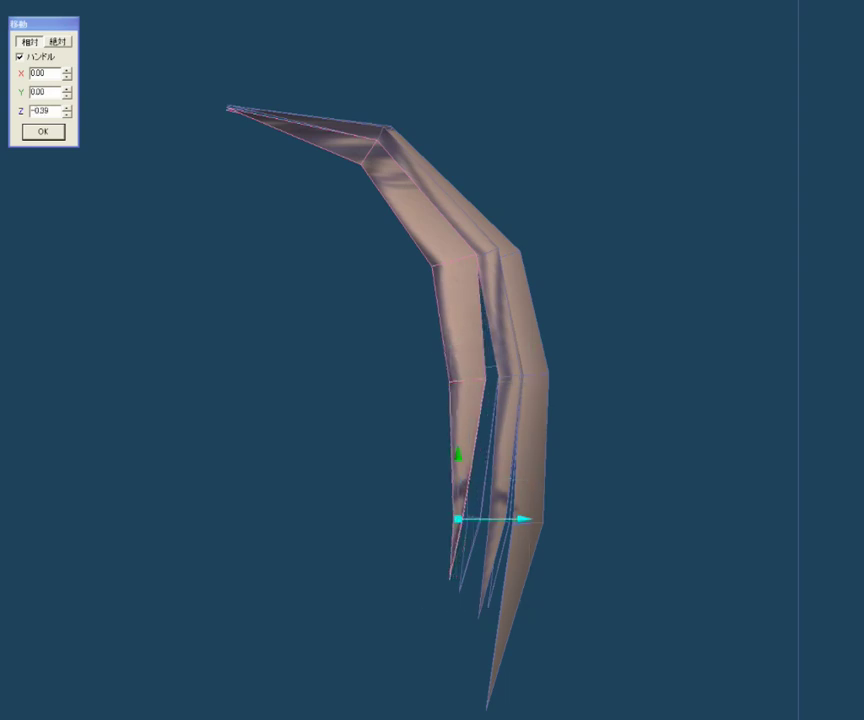
Step: Reposition the fifth strand's upper middle and outer-edge vertices from an overhead angle to round its cross-section
key(1)
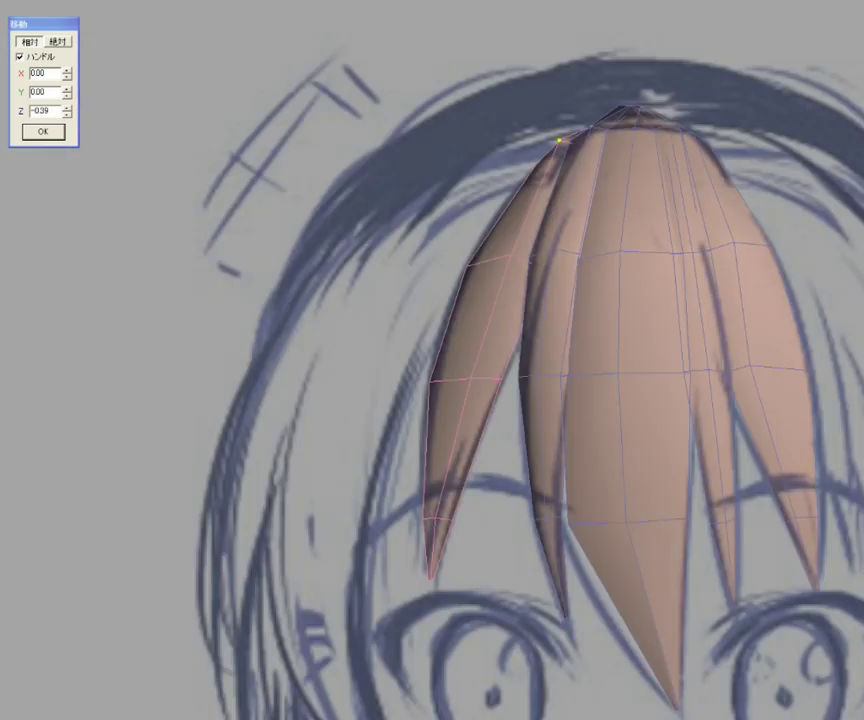
key(4)
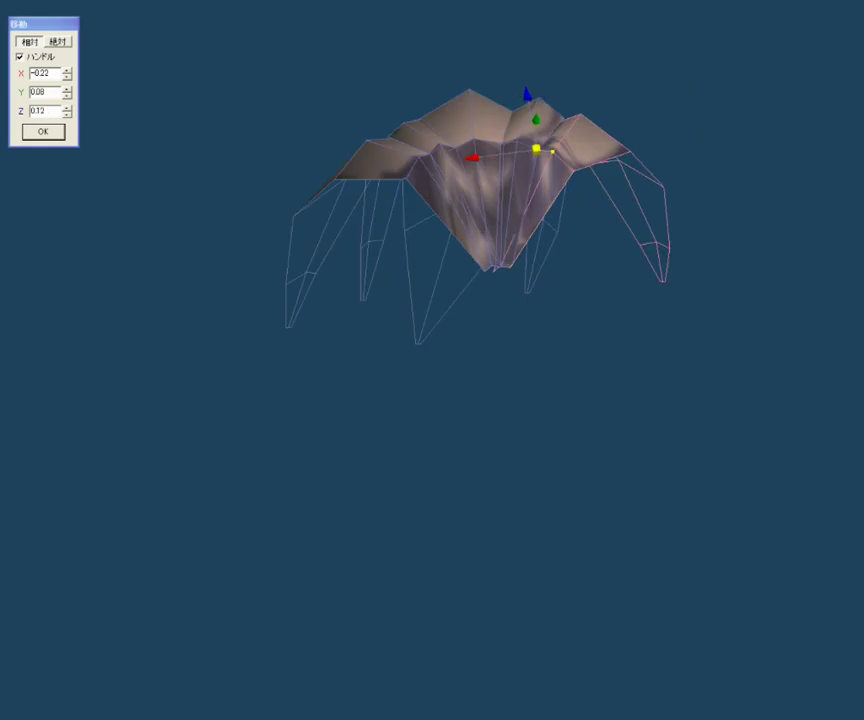
key(1)
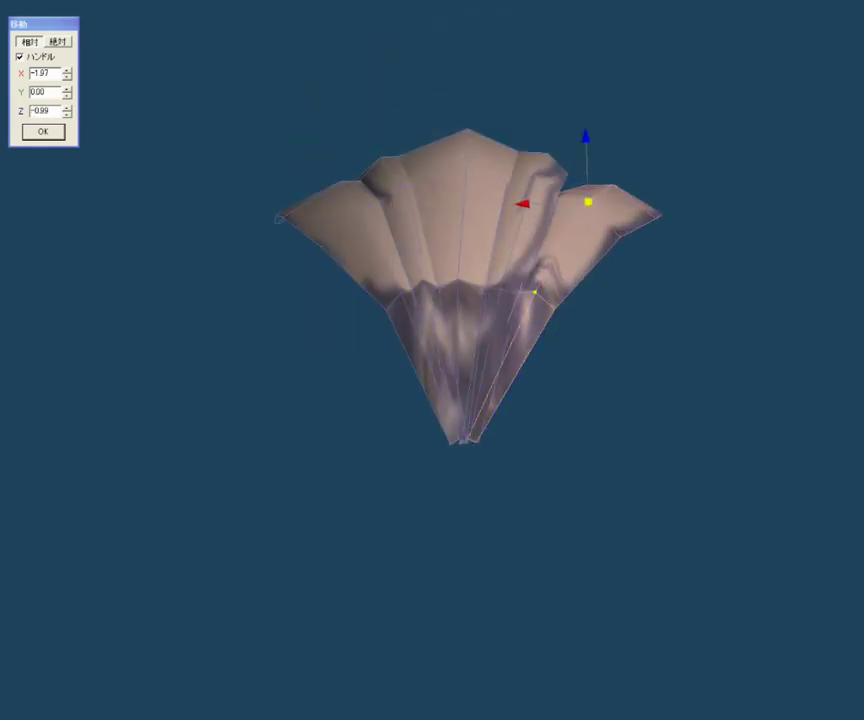
click(569, 309)
click(635, 235)
key(1)
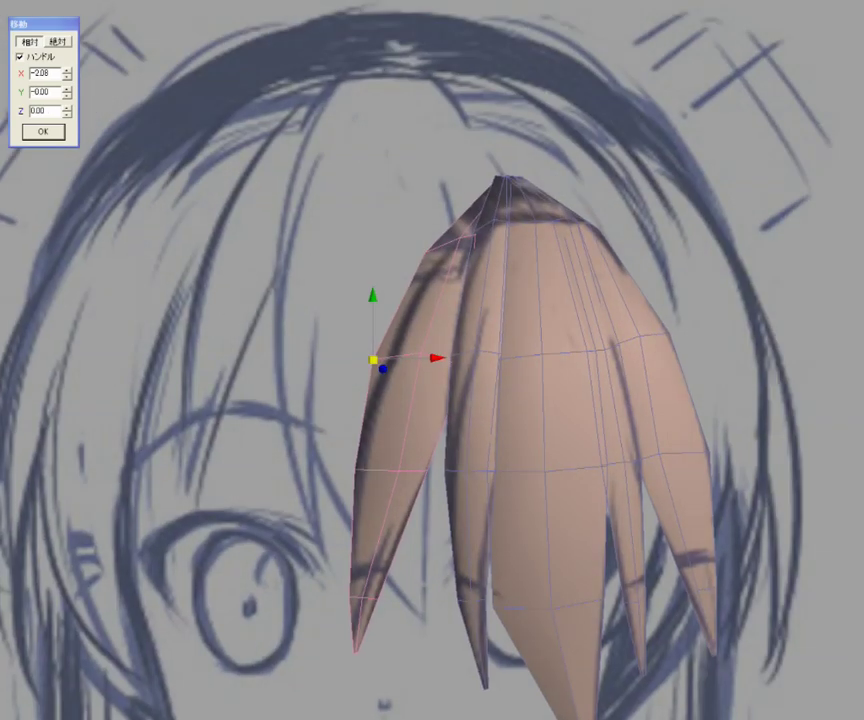
Step: Adjust the fifth strand's outer vertices below the root from an angled view and check them against the front guide
scroll(470, 300, up, 3)
drag(373, 359, 449, 258)
drag(512, 258, 476, 258)
key(Home)
key(Home)
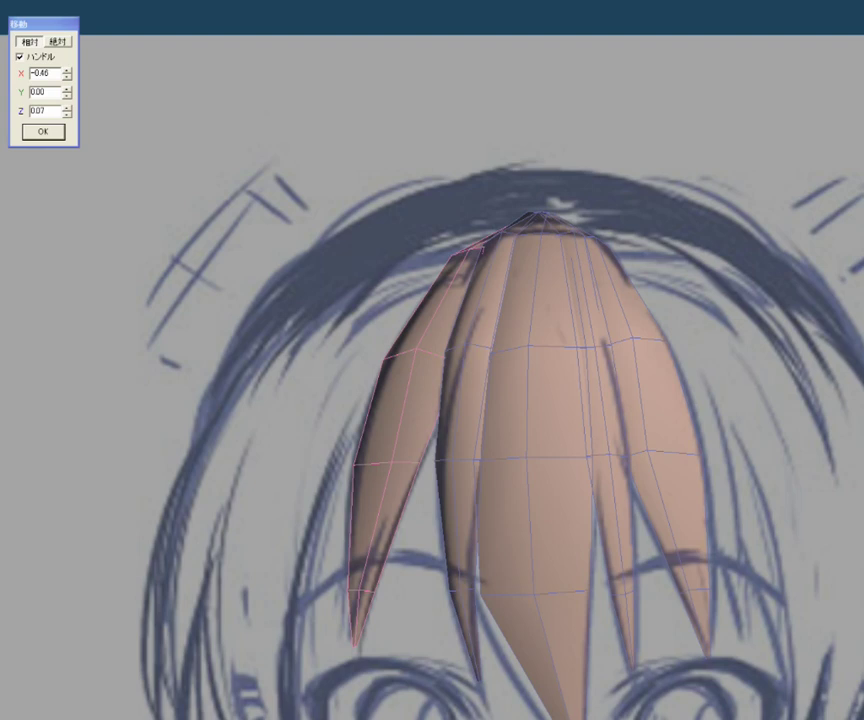
key(Home)
Step: Adjust the fifth strand's upper inner-edge vertices in side and rotated views so they meet the neighbouring strand
click(560, 348)
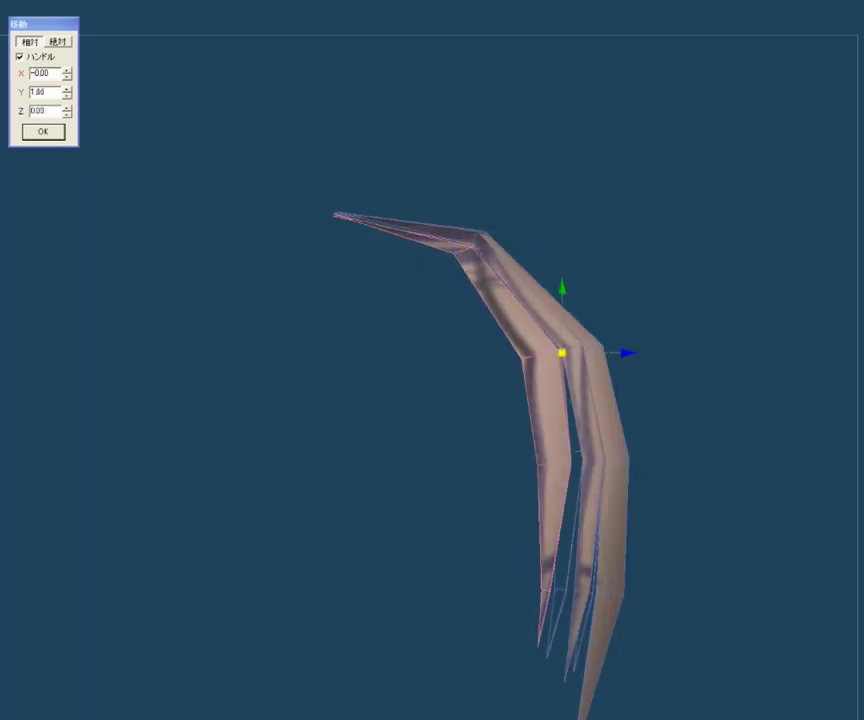
key(Home)
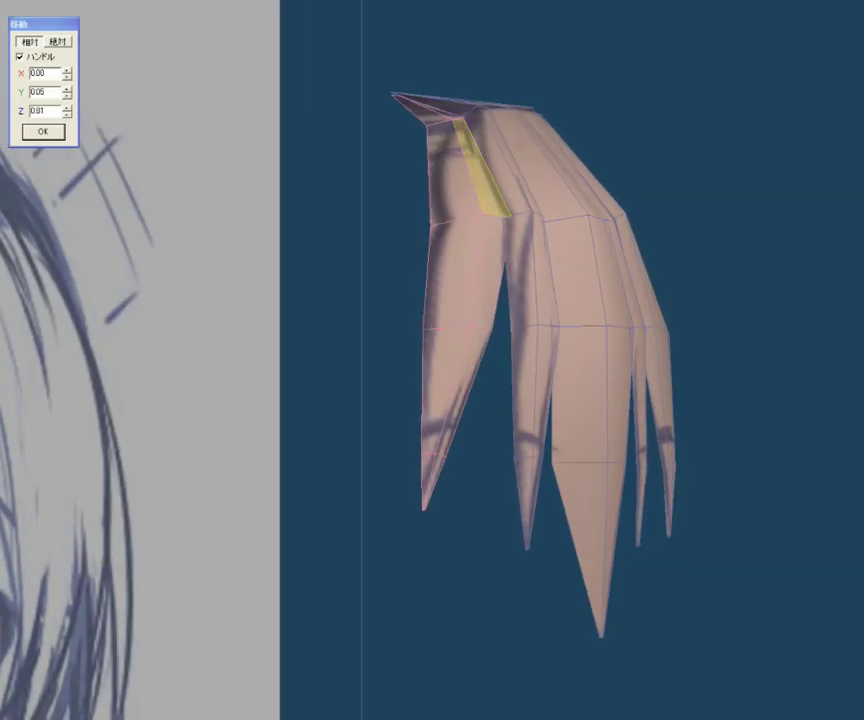
click(449, 113)
click(463, 117)
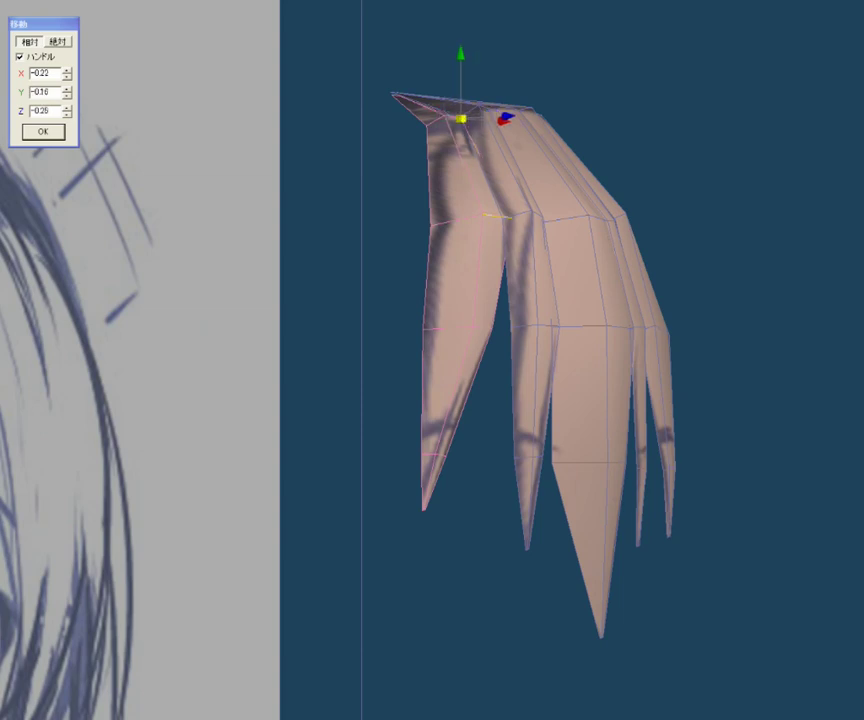
Step: Adjust the upper and root vertices where the third and fifth strands meet, working from rotated views
key(Home)
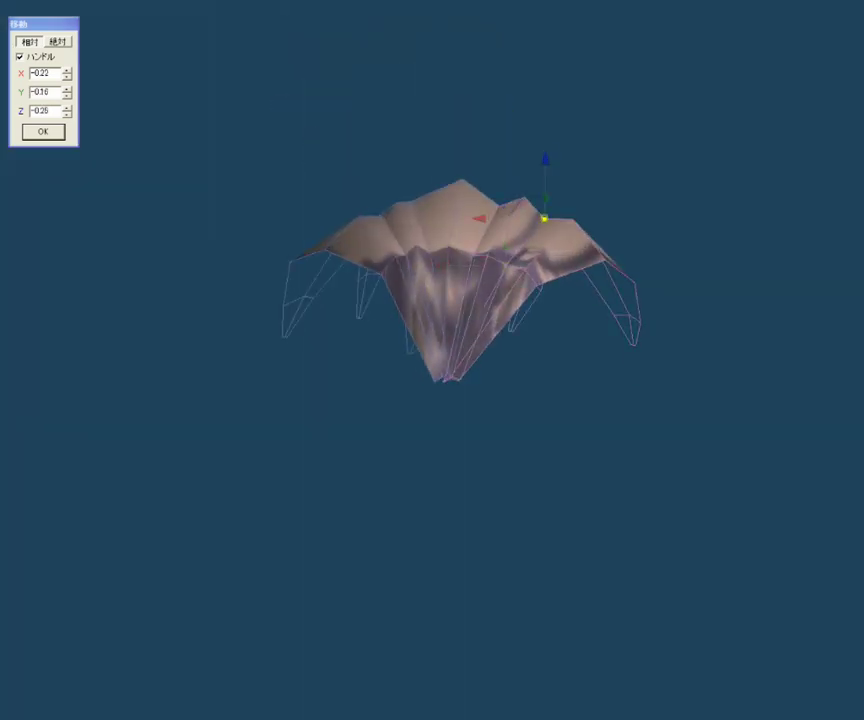
click(510, 265)
click(447, 376)
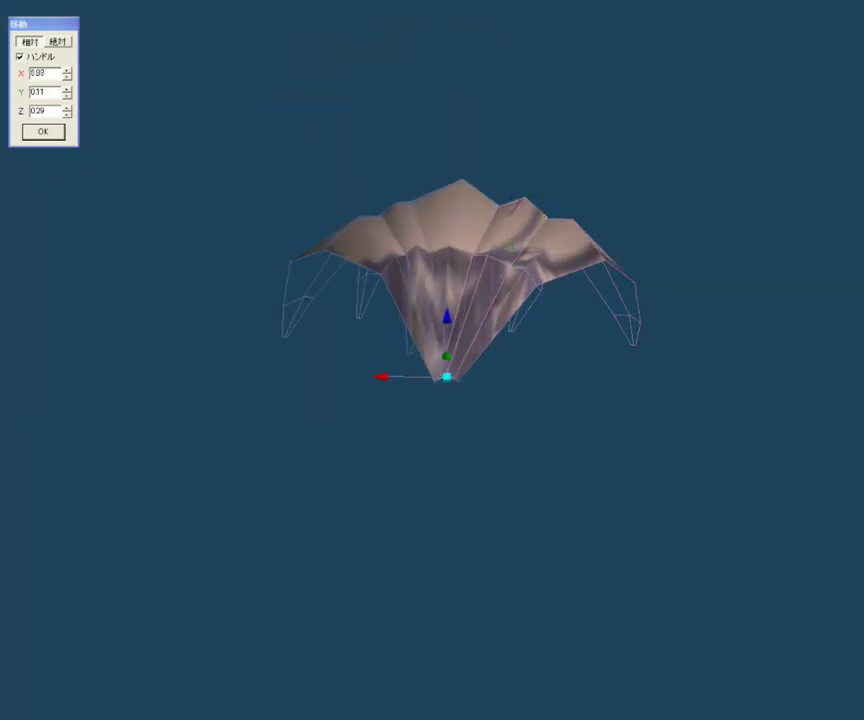
key(Home)
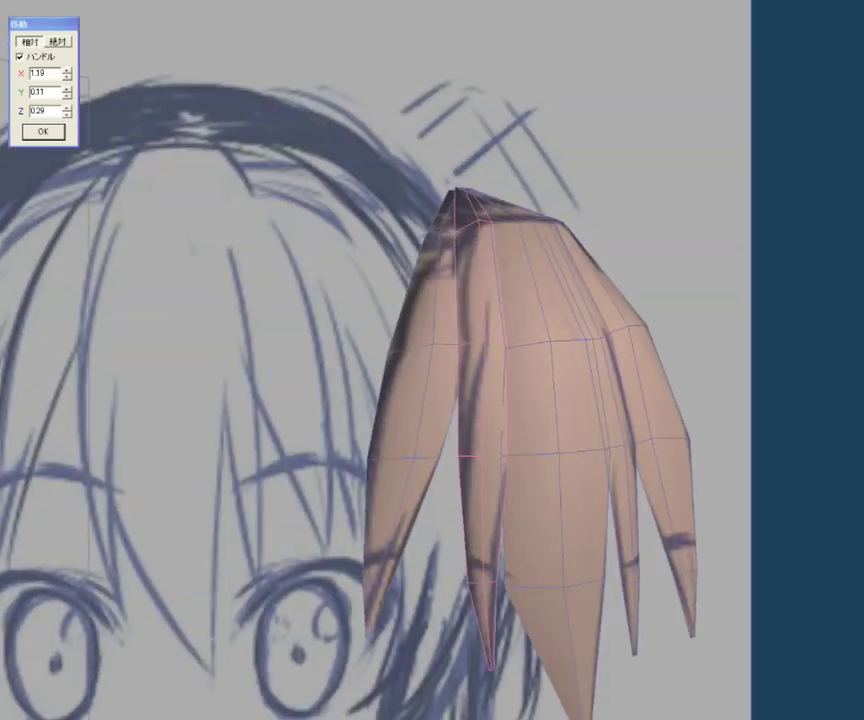
click(456, 193)
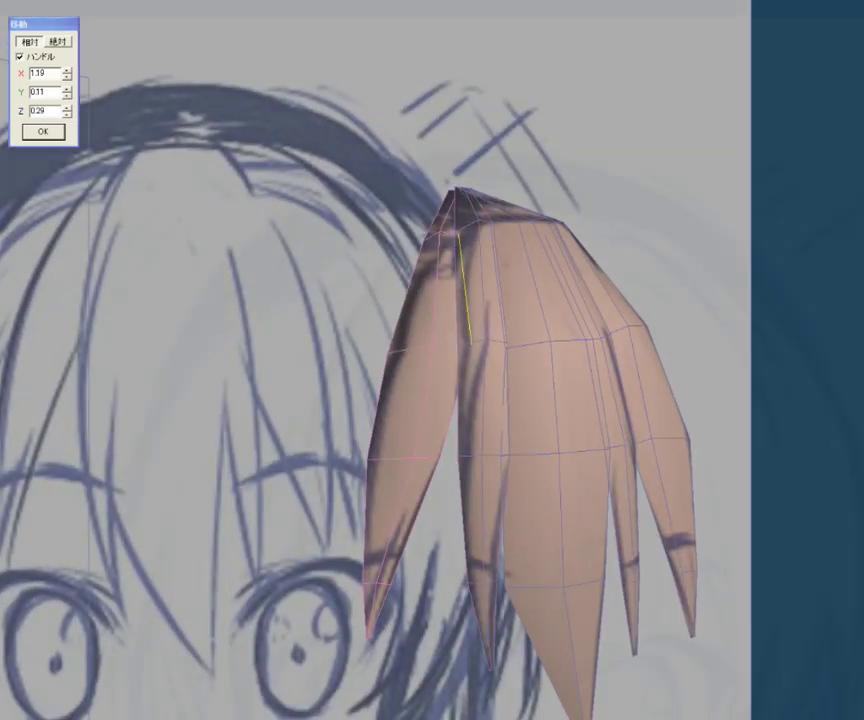